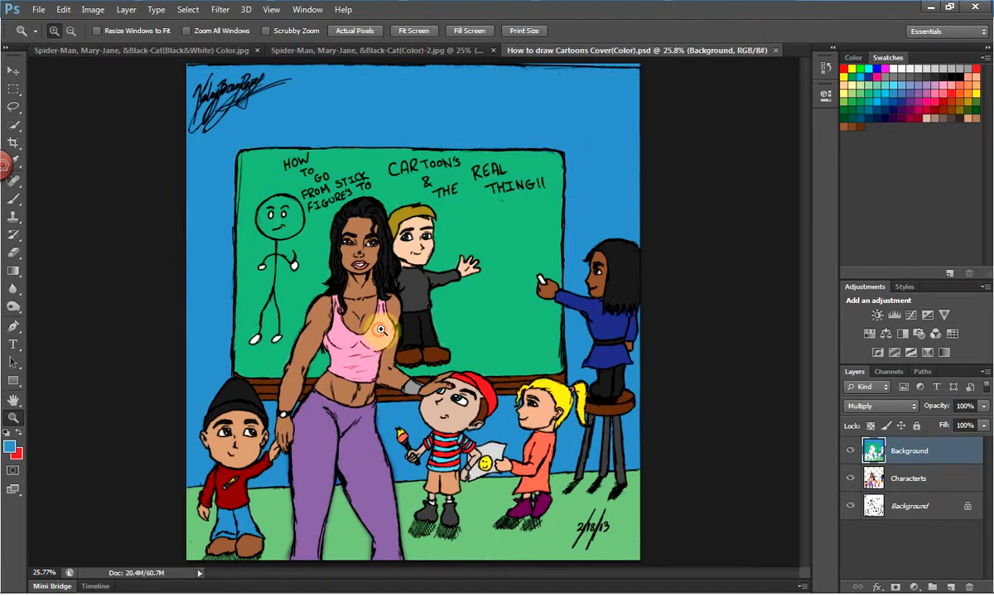
Zoom in on the woman to 50% and toggle the colour Background and Characterts layers off and on to compare their contents.
{"action": "left_click", "coordinate": [380, 330]}
{"action": "left_click", "coordinate": [380, 330]}
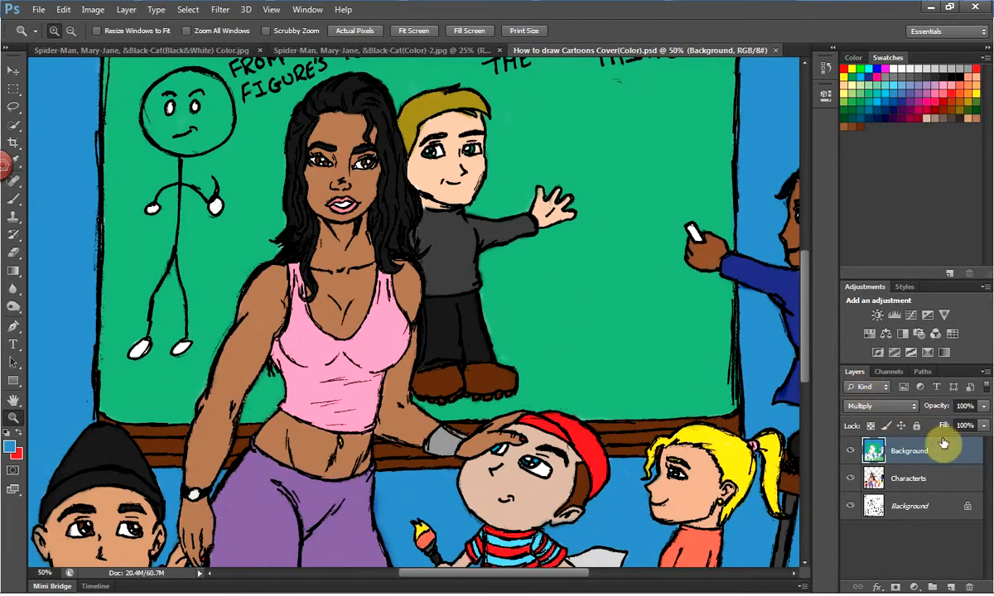
{"action": "left_click", "coordinate": [849, 450]}
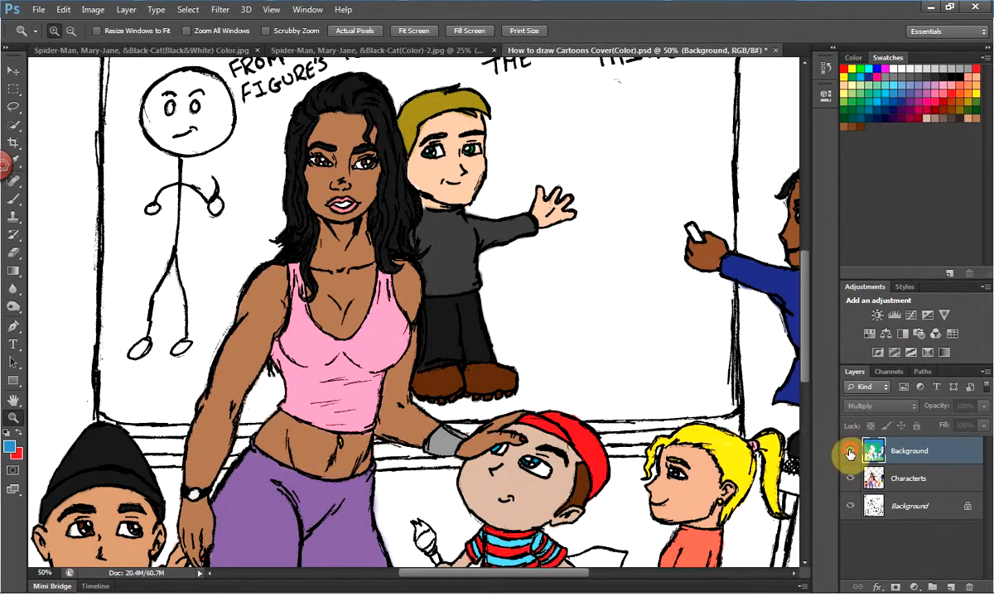
{"action": "left_click", "coordinate": [849, 451]}
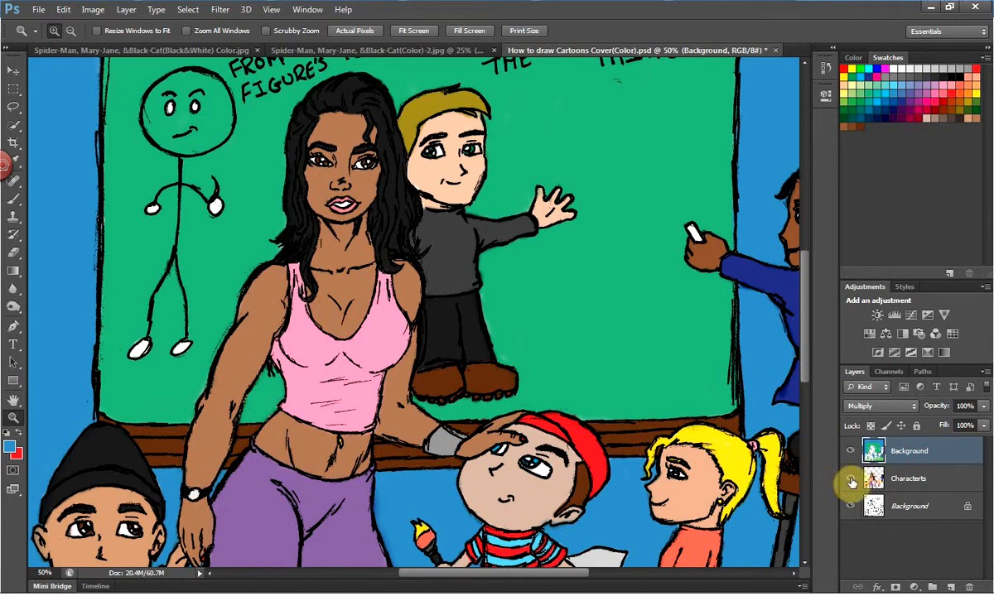
{"action": "left_click", "coordinate": [848, 479]}
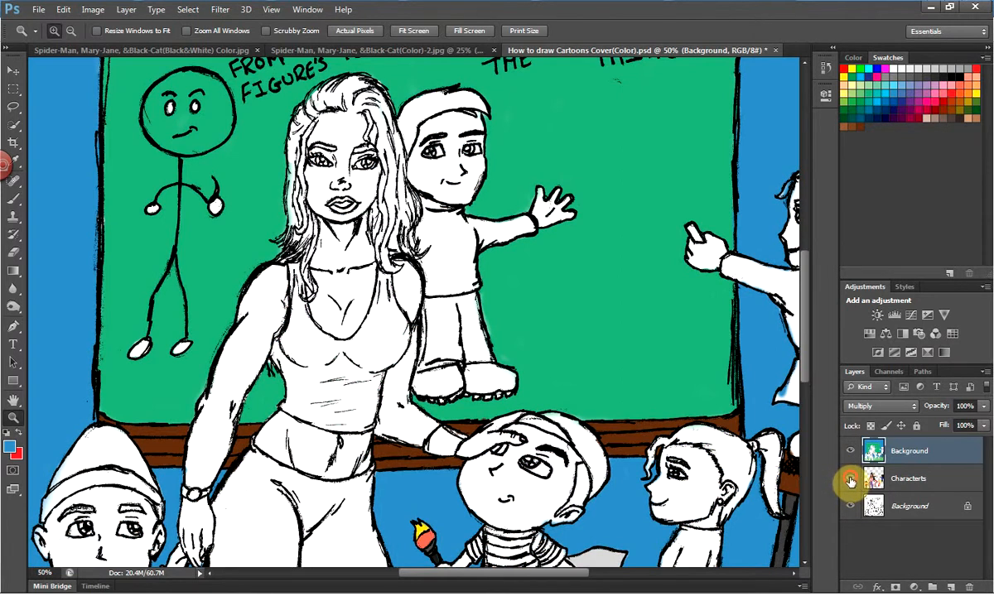
{"action": "left_click", "coordinate": [849, 479]}
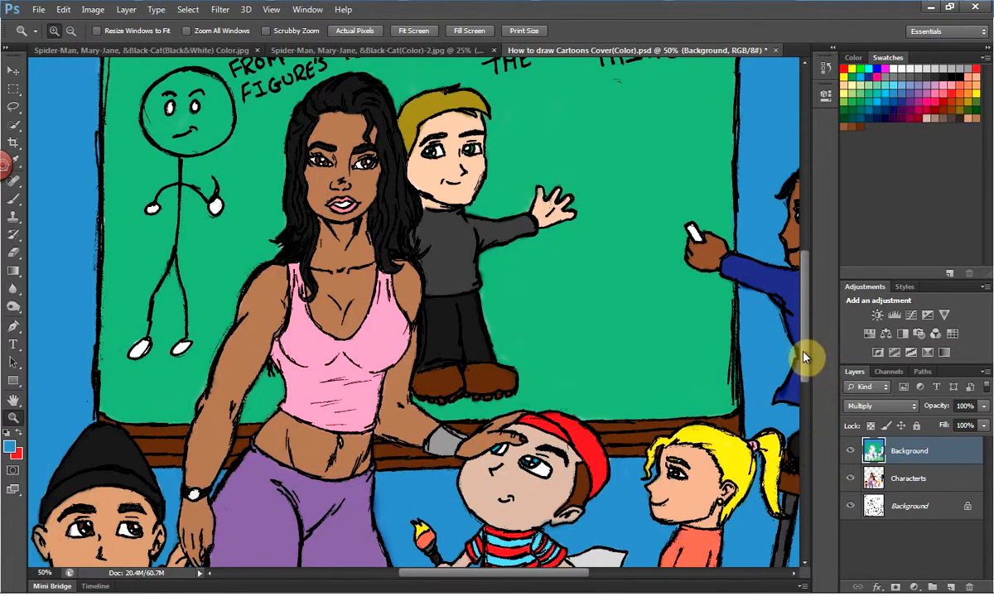
Select the Characterts layer and set up the Burn tool with the Midtones range and a 25 px brush.
{"action": "left_click", "coordinate": [911, 479]}
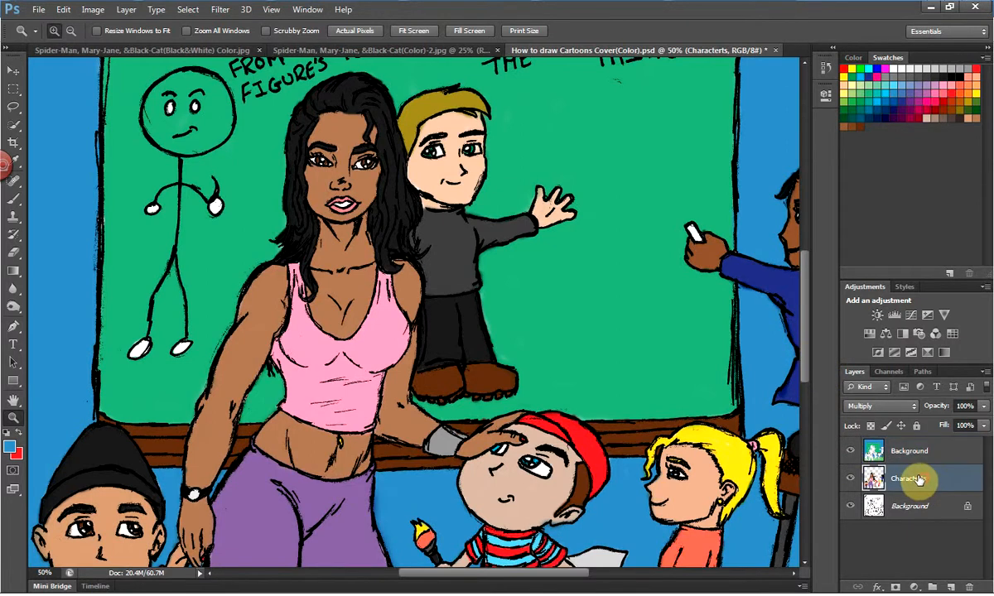
{"action": "mouse_move", "coordinate": [805, 362]}
{"action": "left_mouse_down"}
{"action": "mouse_move", "coordinate": [802, 352]}
{"action": "mouse_move", "coordinate": [808, 360]}
{"action": "left_mouse_up"}
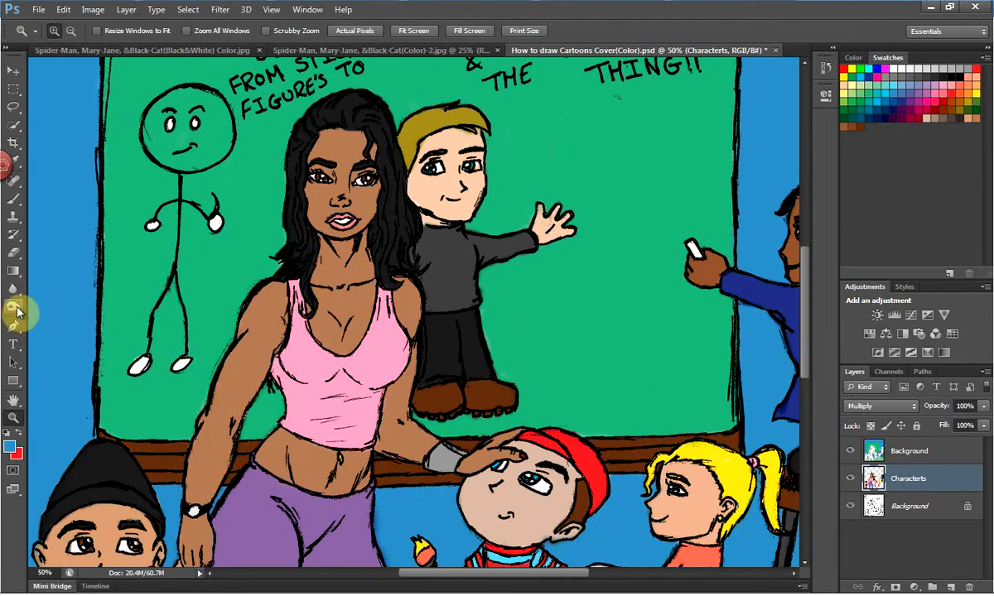
{"action": "mouse_move", "coordinate": [18, 310]}
{"action": "left_mouse_down"}
{"action": "mouse_move", "coordinate": [54, 305]}
{"action": "mouse_move", "coordinate": [76, 320]}
{"action": "left_mouse_up"}
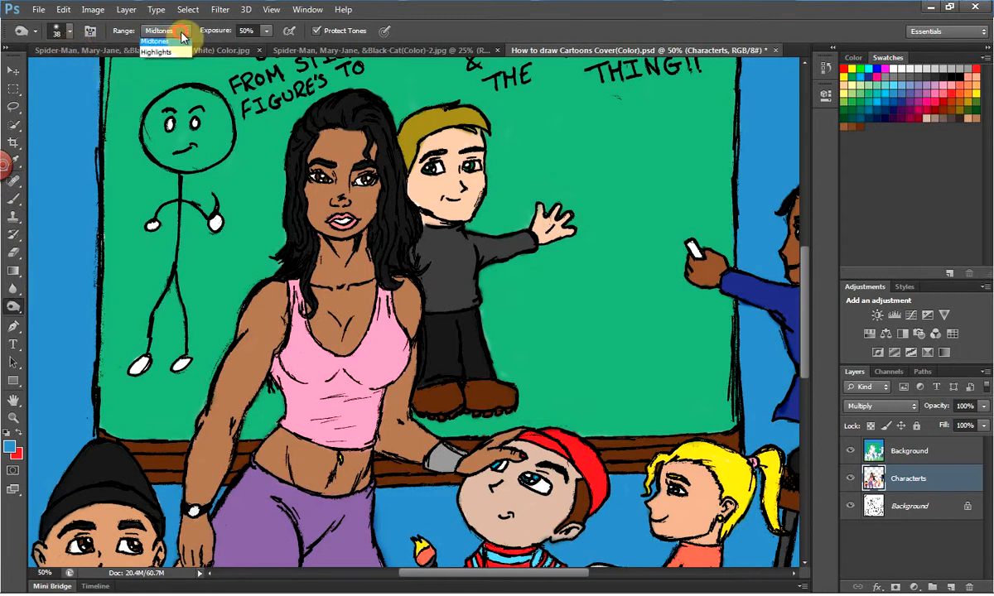
{"action": "left_click", "coordinate": [178, 35]}
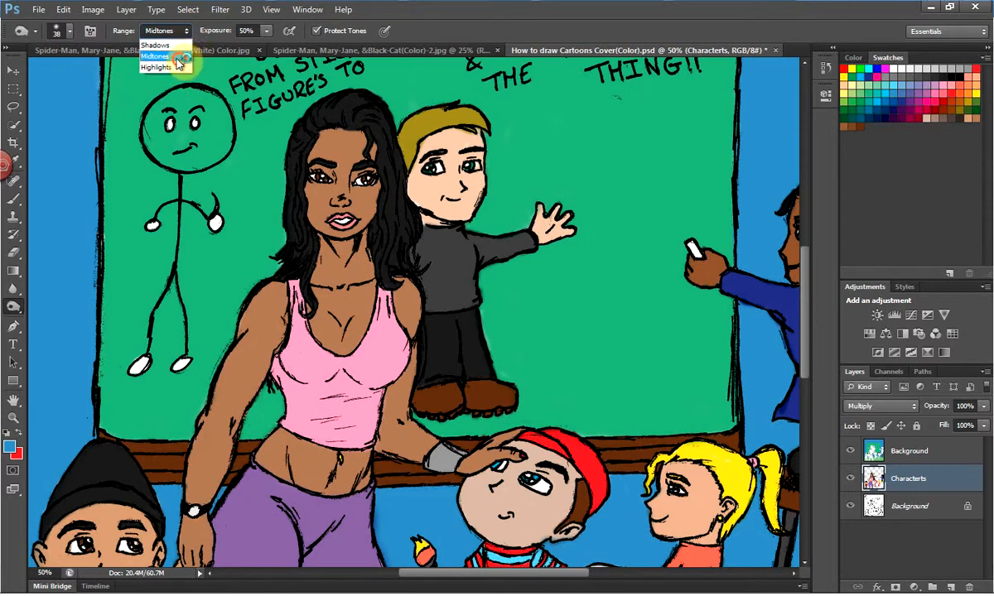
{"action": "left_click", "coordinate": [177, 58]}
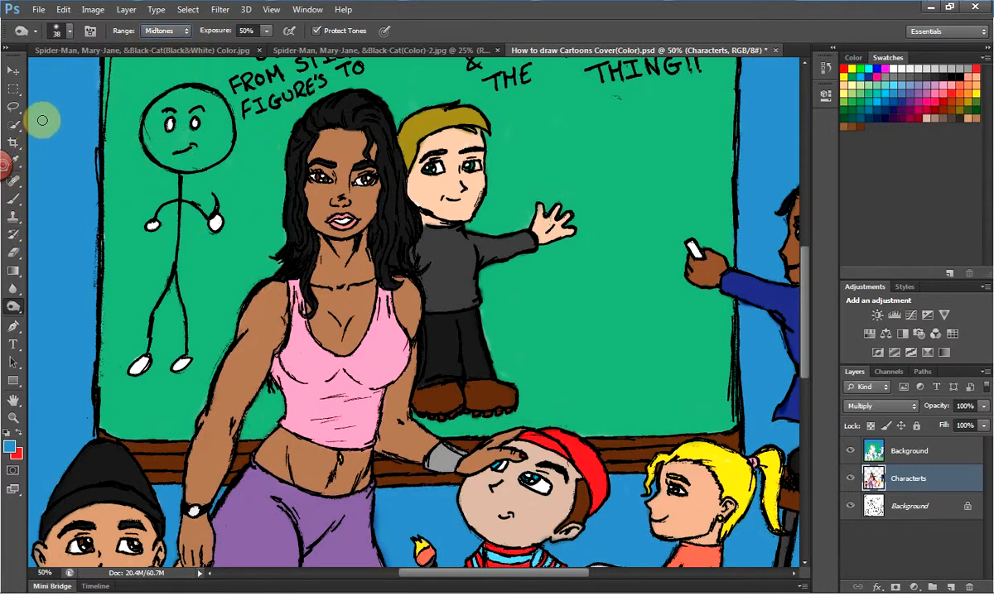
{"action": "left_click", "coordinate": [69, 36]}
{"action": "left_click", "coordinate": [37, 75]}
{"action": "left_click", "coordinate": [60, 36]}
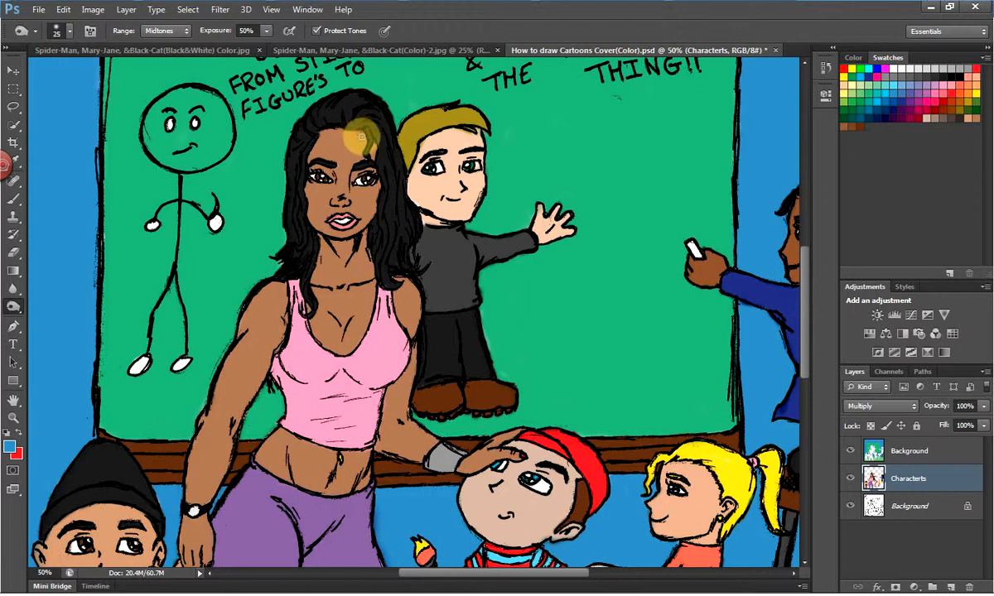
Burn shadows down the woman's forehead, cheek and neck on the side facing the blond man.
{"action": "mouse_move", "coordinate": [359, 132]}
{"action": "left_mouse_down"}
{"action": "mouse_move", "coordinate": [349, 126]}
{"action": "mouse_move", "coordinate": [364, 147]}
{"action": "left_mouse_up"}
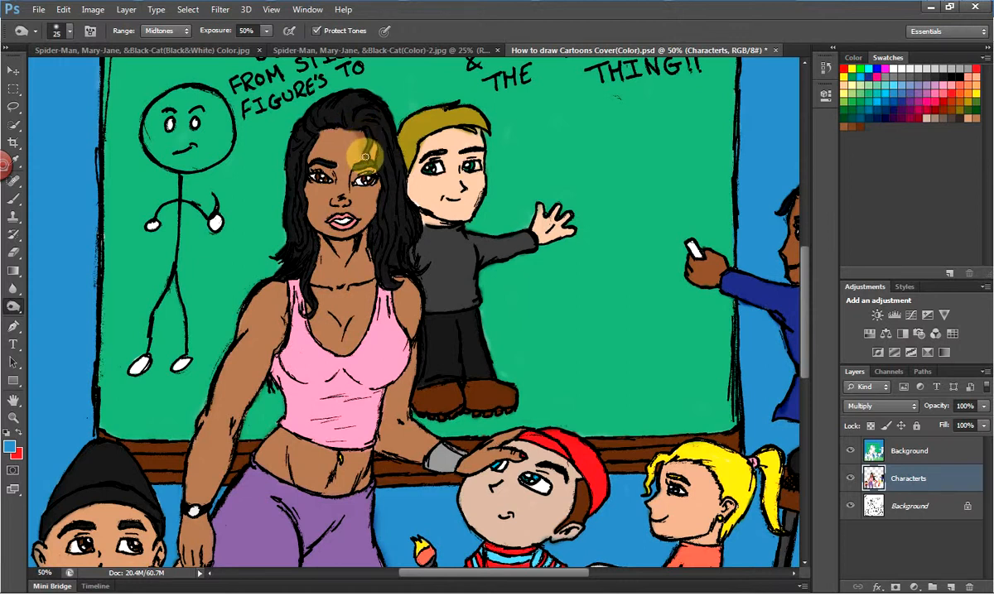
{"action": "mouse_move", "coordinate": [369, 159]}
{"action": "left_mouse_down"}
{"action": "mouse_move", "coordinate": [379, 181]}
{"action": "mouse_move", "coordinate": [361, 242]}
{"action": "mouse_move", "coordinate": [328, 248]}
{"action": "mouse_move", "coordinate": [352, 242]}
{"action": "mouse_move", "coordinate": [331, 233]}
{"action": "mouse_move", "coordinate": [352, 227]}
{"action": "mouse_move", "coordinate": [373, 262]}
{"action": "left_mouse_up"}
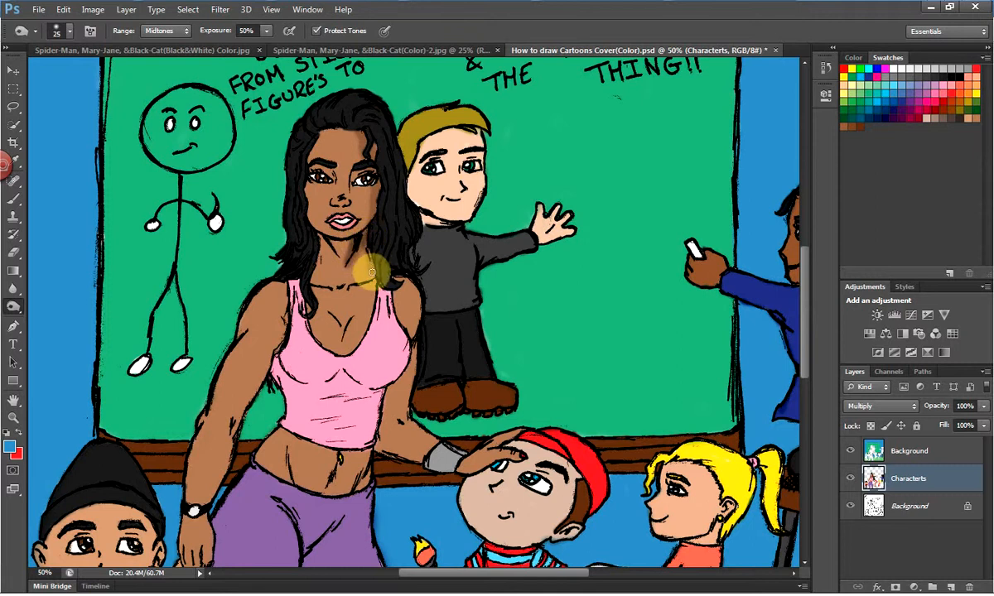
{"action": "mouse_move", "coordinate": [368, 279]}
{"action": "left_mouse_down"}
{"action": "mouse_move", "coordinate": [353, 285]}
{"action": "mouse_move", "coordinate": [350, 276]}
{"action": "mouse_move", "coordinate": [370, 267]}
{"action": "mouse_move", "coordinate": [359, 282]}
{"action": "mouse_move", "coordinate": [350, 273]}
{"action": "mouse_move", "coordinate": [373, 248]}
{"action": "left_mouse_up"}
Burn shadows along the woman's shoulder, arm, grey wristband and hand reaching to the boy in the red cap.
{"action": "left_click", "coordinate": [411, 285]}
{"action": "mouse_move", "coordinate": [411, 285]}
{"action": "left_mouse_down"}
{"action": "mouse_move", "coordinate": [415, 334]}
{"action": "mouse_move", "coordinate": [412, 284]}
{"action": "mouse_move", "coordinate": [414, 332]}
{"action": "mouse_move", "coordinate": [409, 288]}
{"action": "mouse_move", "coordinate": [389, 277]}
{"action": "mouse_move", "coordinate": [401, 273]}
{"action": "mouse_move", "coordinate": [417, 287]}
{"action": "mouse_move", "coordinate": [409, 277]}
{"action": "mouse_move", "coordinate": [423, 309]}
{"action": "mouse_move", "coordinate": [421, 291]}
{"action": "mouse_move", "coordinate": [406, 406]}
{"action": "mouse_move", "coordinate": [414, 346]}
{"action": "mouse_move", "coordinate": [414, 393]}
{"action": "mouse_move", "coordinate": [419, 358]}
{"action": "mouse_move", "coordinate": [399, 421]}
{"action": "mouse_move", "coordinate": [465, 456]}
{"action": "mouse_move", "coordinate": [432, 449]}
{"action": "mouse_move", "coordinate": [430, 461]}
{"action": "mouse_move", "coordinate": [419, 454]}
{"action": "mouse_move", "coordinate": [430, 464]}
{"action": "mouse_move", "coordinate": [412, 463]}
{"action": "mouse_move", "coordinate": [370, 436]}
{"action": "mouse_move", "coordinate": [418, 462]}
{"action": "left_mouse_up"}
{"action": "mouse_move", "coordinate": [495, 470]}
{"action": "left_mouse_down"}
{"action": "mouse_move", "coordinate": [463, 470]}
{"action": "mouse_move", "coordinate": [496, 464]}
{"action": "left_mouse_up"}
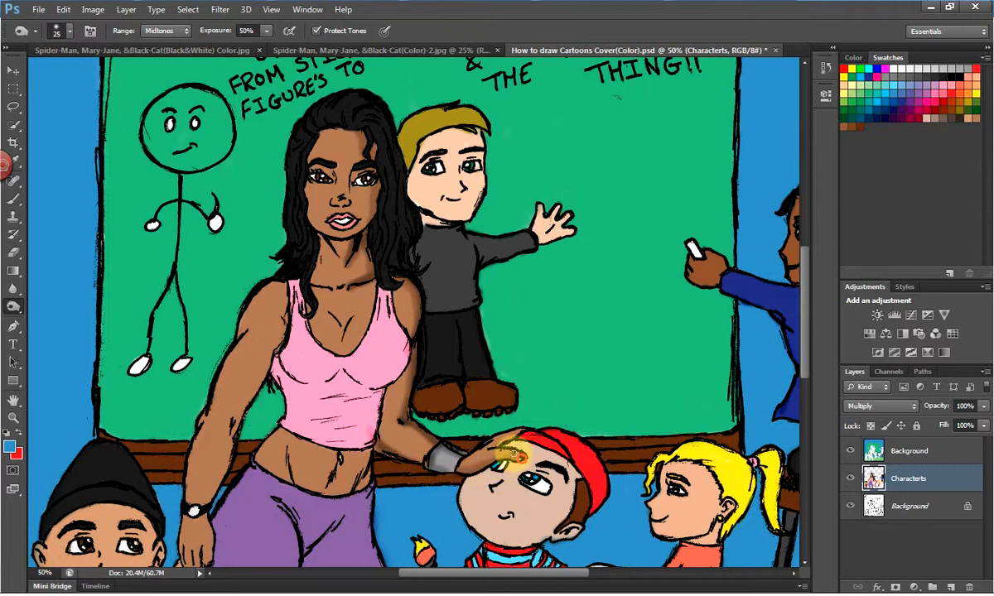
{"action": "mouse_move", "coordinate": [507, 452]}
{"action": "left_mouse_down"}
{"action": "mouse_move", "coordinate": [487, 447]}
{"action": "mouse_move", "coordinate": [502, 436]}
{"action": "mouse_move", "coordinate": [485, 444]}
{"action": "left_mouse_up"}
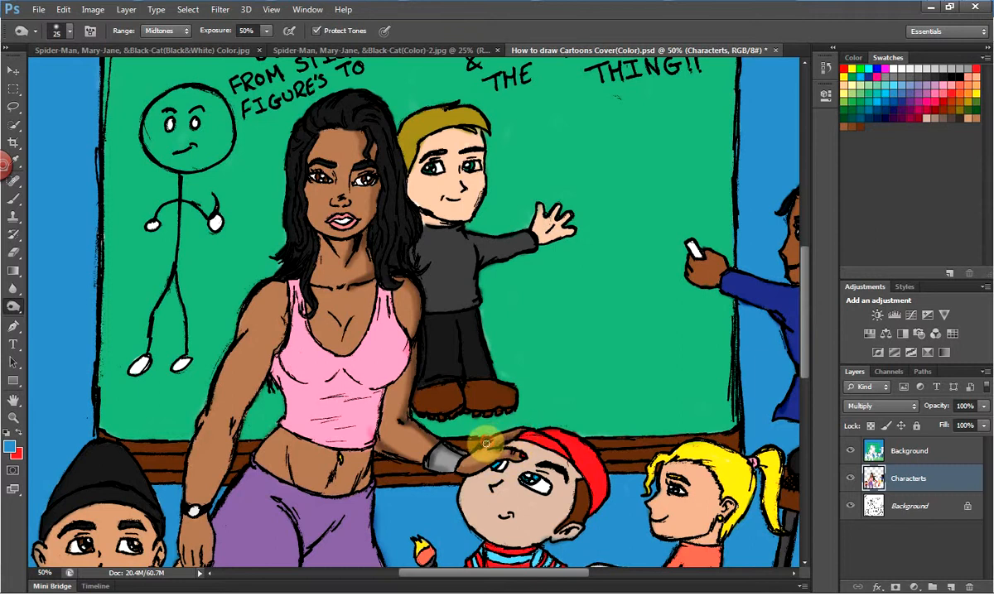
Burn shadows into the woman's chest, the folds of her pink top and her lowered arm.
{"action": "mouse_move", "coordinate": [330, 315]}
{"action": "left_mouse_down"}
{"action": "mouse_move", "coordinate": [338, 347]}
{"action": "mouse_move", "coordinate": [331, 315]}
{"action": "mouse_move", "coordinate": [340, 337]}
{"action": "mouse_move", "coordinate": [356, 319]}
{"action": "mouse_move", "coordinate": [337, 354]}
{"action": "mouse_move", "coordinate": [356, 316]}
{"action": "mouse_move", "coordinate": [354, 325]}
{"action": "mouse_move", "coordinate": [365, 314]}
{"action": "mouse_move", "coordinate": [342, 336]}
{"action": "mouse_move", "coordinate": [390, 300]}
{"action": "mouse_move", "coordinate": [381, 311]}
{"action": "mouse_move", "coordinate": [378, 301]}
{"action": "mouse_move", "coordinate": [378, 312]}
{"action": "mouse_move", "coordinate": [381, 294]}
{"action": "mouse_move", "coordinate": [373, 325]}
{"action": "mouse_move", "coordinate": [386, 298]}
{"action": "mouse_move", "coordinate": [406, 366]}
{"action": "mouse_move", "coordinate": [404, 333]}
{"action": "mouse_move", "coordinate": [395, 376]}
{"action": "mouse_move", "coordinate": [354, 379]}
{"action": "mouse_move", "coordinate": [342, 351]}
{"action": "mouse_move", "coordinate": [370, 384]}
{"action": "mouse_move", "coordinate": [341, 333]}
{"action": "mouse_move", "coordinate": [373, 385]}
{"action": "mouse_move", "coordinate": [371, 374]}
{"action": "mouse_move", "coordinate": [315, 363]}
{"action": "mouse_move", "coordinate": [324, 364]}
{"action": "mouse_move", "coordinate": [329, 395]}
{"action": "mouse_move", "coordinate": [314, 400]}
{"action": "mouse_move", "coordinate": [336, 410]}
{"action": "mouse_move", "coordinate": [328, 404]}
{"action": "mouse_move", "coordinate": [358, 398]}
{"action": "mouse_move", "coordinate": [322, 379]}
{"action": "mouse_move", "coordinate": [353, 375]}
{"action": "mouse_move", "coordinate": [327, 381]}
{"action": "mouse_move", "coordinate": [379, 390]}
{"action": "mouse_move", "coordinate": [361, 437]}
{"action": "mouse_move", "coordinate": [333, 410]}
{"action": "mouse_move", "coordinate": [342, 406]}
{"action": "mouse_move", "coordinate": [349, 410]}
{"action": "mouse_move", "coordinate": [326, 420]}
{"action": "mouse_move", "coordinate": [302, 418]}
{"action": "mouse_move", "coordinate": [253, 354]}
{"action": "mouse_move", "coordinate": [284, 389]}
{"action": "mouse_move", "coordinate": [264, 352]}
{"action": "mouse_move", "coordinate": [275, 356]}
{"action": "mouse_move", "coordinate": [282, 337]}
{"action": "mouse_move", "coordinate": [289, 364]}
{"action": "mouse_move", "coordinate": [277, 345]}
{"action": "mouse_move", "coordinate": [295, 280]}
{"action": "mouse_move", "coordinate": [190, 217]}
{"action": "left_mouse_up"}
{"action": "mouse_move", "coordinate": [310, 304]}
{"action": "left_mouse_down"}
{"action": "mouse_move", "coordinate": [266, 278]}
{"action": "mouse_move", "coordinate": [291, 284]}
{"action": "left_mouse_up"}
{"action": "mouse_move", "coordinate": [275, 285]}
{"action": "left_mouse_down"}
{"action": "mouse_move", "coordinate": [248, 318]}
{"action": "mouse_move", "coordinate": [279, 284]}
{"action": "mouse_move", "coordinate": [247, 324]}
{"action": "mouse_move", "coordinate": [259, 293]}
{"action": "mouse_move", "coordinate": [241, 325]}
{"action": "mouse_move", "coordinate": [245, 305]}
{"action": "mouse_move", "coordinate": [242, 337]}
{"action": "mouse_move", "coordinate": [252, 301]}
{"action": "mouse_move", "coordinate": [239, 332]}
{"action": "mouse_move", "coordinate": [273, 281]}
{"action": "mouse_move", "coordinate": [199, 423]}
{"action": "mouse_move", "coordinate": [197, 444]}
{"action": "mouse_move", "coordinate": [210, 421]}
{"action": "mouse_move", "coordinate": [193, 476]}
{"action": "mouse_move", "coordinate": [192, 448]}
{"action": "mouse_move", "coordinate": [189, 500]}
{"action": "mouse_move", "coordinate": [193, 451]}
{"action": "mouse_move", "coordinate": [190, 506]}
{"action": "mouse_move", "coordinate": [189, 464]}
{"action": "mouse_move", "coordinate": [189, 494]}
{"action": "mouse_move", "coordinate": [192, 454]}
{"action": "mouse_move", "coordinate": [193, 509]}
{"action": "mouse_move", "coordinate": [199, 428]}
{"action": "mouse_move", "coordinate": [197, 439]}
{"action": "mouse_move", "coordinate": [240, 416]}
{"action": "mouse_move", "coordinate": [240, 371]}
{"action": "mouse_move", "coordinate": [257, 343]}
{"action": "mouse_move", "coordinate": [270, 362]}
{"action": "mouse_move", "coordinate": [285, 263]}
{"action": "mouse_move", "coordinate": [306, 240]}
{"action": "mouse_move", "coordinate": [332, 249]}
{"action": "mouse_move", "coordinate": [300, 225]}
{"action": "mouse_move", "coordinate": [298, 246]}
{"action": "mouse_move", "coordinate": [332, 284]}
{"action": "mouse_move", "coordinate": [304, 278]}
{"action": "mouse_move", "coordinate": [333, 286]}
{"action": "mouse_move", "coordinate": [317, 266]}
{"action": "mouse_move", "coordinate": [291, 149]}
{"action": "mouse_move", "coordinate": [305, 131]}
{"action": "mouse_move", "coordinate": [321, 130]}
{"action": "mouse_move", "coordinate": [316, 156]}
{"action": "left_mouse_up"}
Reduce the Burn brush to 12 px and darken the skin around the woman's eyes and nose.
{"action": "left_click", "coordinate": [70, 31]}
{"action": "left_click_drag", "start_coordinate": [37, 80], "coordinate": [27, 75]}
{"action": "mouse_move", "coordinate": [327, 175]}
{"action": "left_mouse_down"}
{"action": "mouse_move", "coordinate": [354, 170]}
{"action": "mouse_move", "coordinate": [340, 181]}
{"action": "left_mouse_up"}
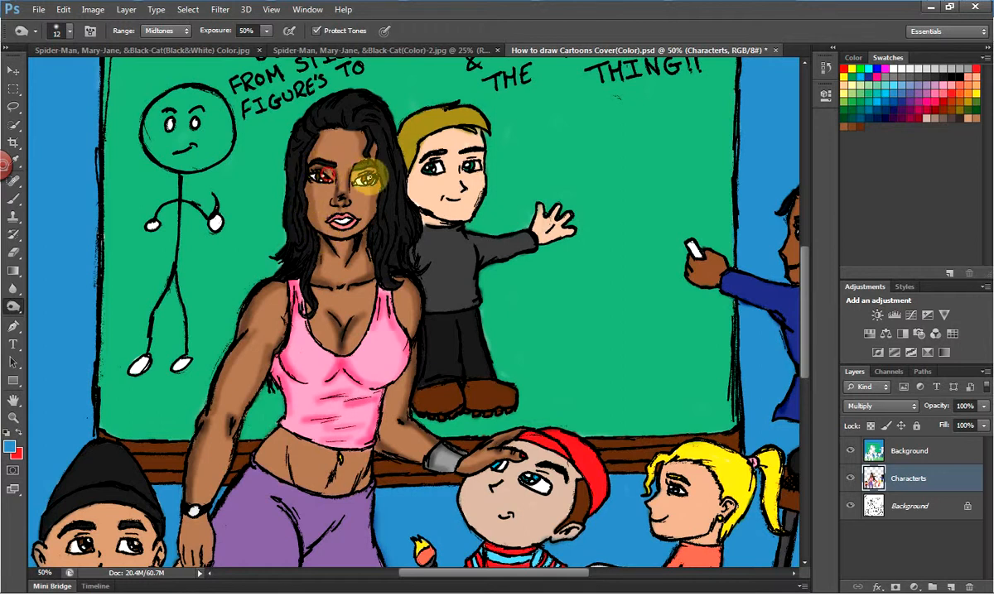
{"action": "mouse_move", "coordinate": [361, 174]}
{"action": "left_mouse_down"}
{"action": "mouse_move", "coordinate": [370, 169]}
{"action": "mouse_move", "coordinate": [335, 154]}
{"action": "left_mouse_up"}
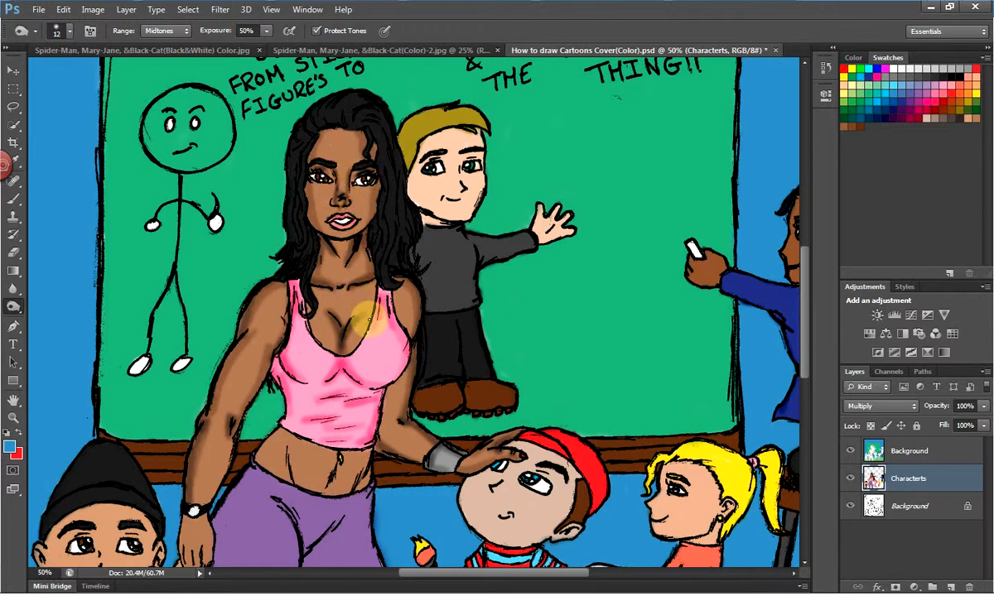
Burn shadows along the woman's waist and stomach muscles and into the upper creases of her purple pants.
{"action": "mouse_move", "coordinate": [285, 431]}
{"action": "left_mouse_down"}
{"action": "mouse_move", "coordinate": [270, 468]}
{"action": "mouse_move", "coordinate": [283, 427]}
{"action": "mouse_move", "coordinate": [272, 447]}
{"action": "mouse_move", "coordinate": [276, 432]}
{"action": "mouse_move", "coordinate": [258, 448]}
{"action": "mouse_move", "coordinate": [261, 464]}
{"action": "mouse_move", "coordinate": [274, 444]}
{"action": "mouse_move", "coordinate": [265, 469]}
{"action": "mouse_move", "coordinate": [286, 421]}
{"action": "mouse_move", "coordinate": [261, 467]}
{"action": "mouse_move", "coordinate": [277, 426]}
{"action": "mouse_move", "coordinate": [299, 489]}
{"action": "mouse_move", "coordinate": [292, 470]}
{"action": "mouse_move", "coordinate": [333, 467]}
{"action": "left_mouse_up"}
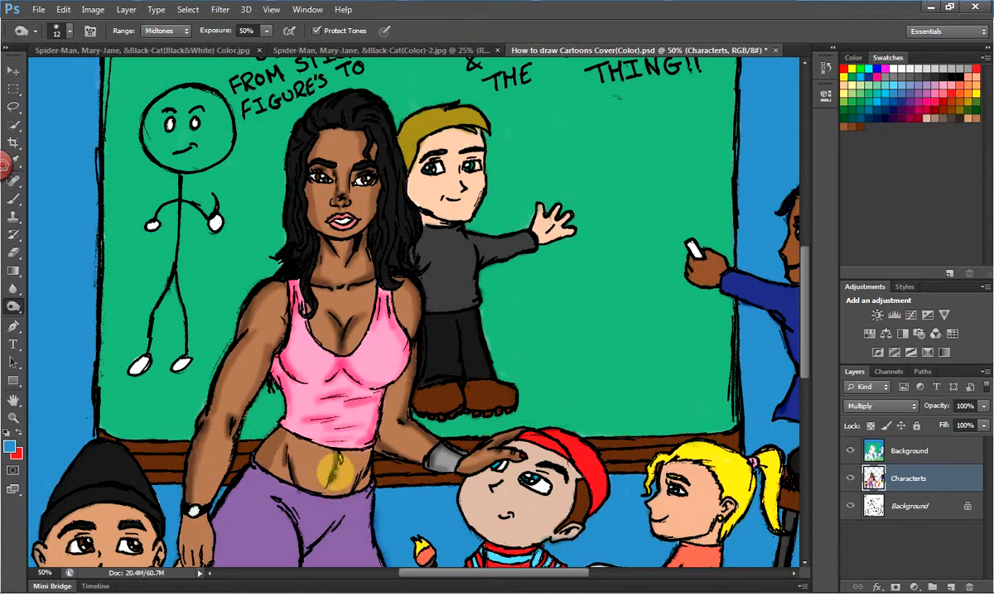
{"action": "mouse_move", "coordinate": [333, 468]}
{"action": "left_mouse_down"}
{"action": "mouse_move", "coordinate": [311, 410]}
{"action": "mouse_move", "coordinate": [339, 412]}
{"action": "mouse_move", "coordinate": [362, 472]}
{"action": "left_mouse_up"}
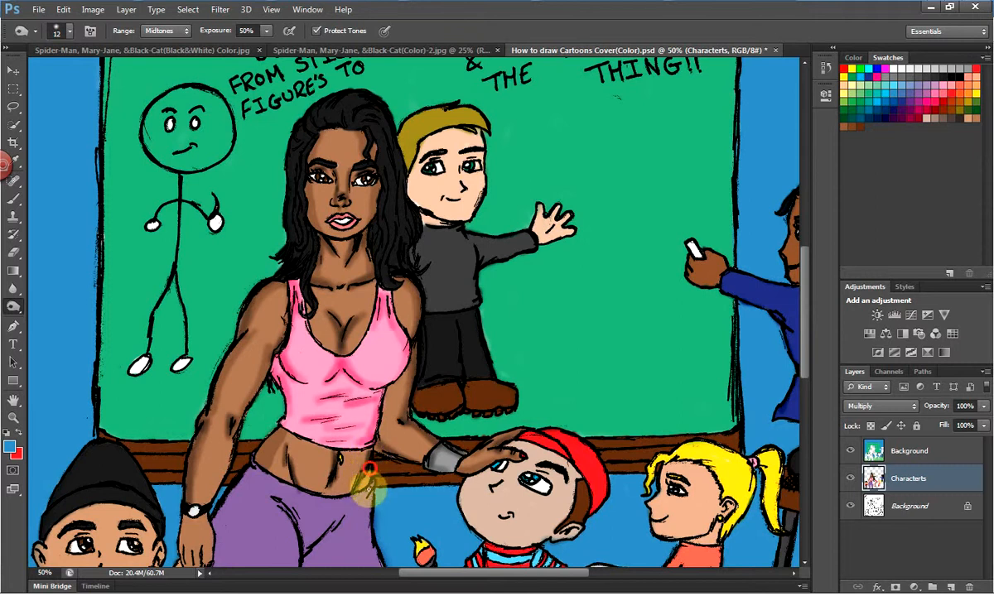
{"action": "mouse_move", "coordinate": [386, 484]}
{"action": "left_mouse_down"}
{"action": "mouse_move", "coordinate": [365, 503]}
{"action": "mouse_move", "coordinate": [373, 483]}
{"action": "mouse_move", "coordinate": [373, 501]}
{"action": "mouse_move", "coordinate": [420, 452]}
{"action": "mouse_move", "coordinate": [257, 464]}
{"action": "left_mouse_up"}
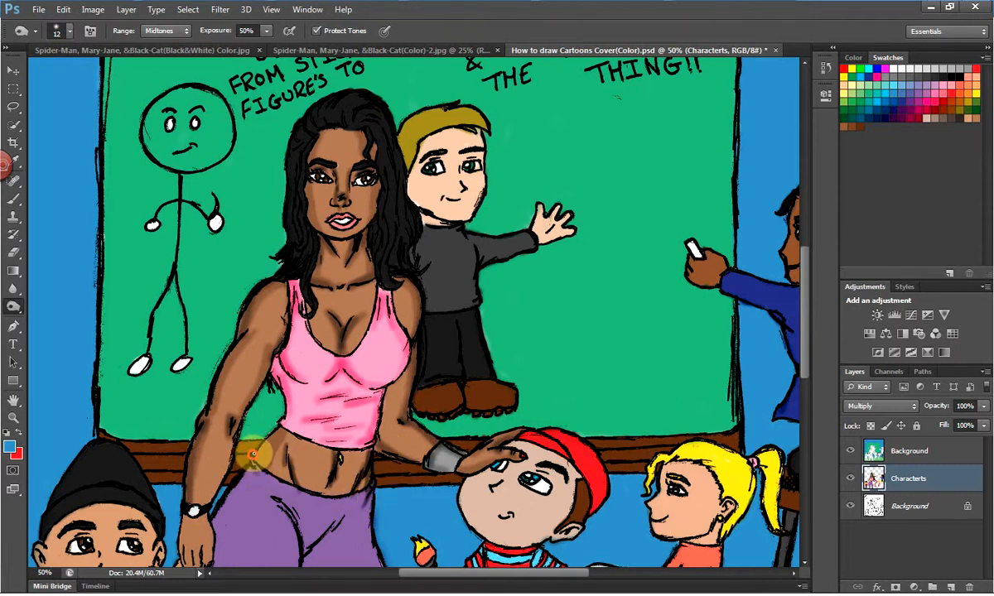
{"action": "mouse_move", "coordinate": [250, 464]}
{"action": "left_mouse_down"}
{"action": "mouse_move", "coordinate": [262, 492]}
{"action": "mouse_move", "coordinate": [292, 517]}
{"action": "mouse_move", "coordinate": [325, 501]}
{"action": "mouse_move", "coordinate": [329, 527]}
{"action": "mouse_move", "coordinate": [269, 499]}
{"action": "mouse_move", "coordinate": [295, 532]}
{"action": "mouse_move", "coordinate": [295, 507]}
{"action": "mouse_move", "coordinate": [299, 517]}
{"action": "mouse_move", "coordinate": [324, 510]}
{"action": "mouse_move", "coordinate": [323, 519]}
{"action": "mouse_move", "coordinate": [327, 505]}
{"action": "mouse_move", "coordinate": [323, 518]}
{"action": "mouse_move", "coordinate": [341, 519]}
{"action": "mouse_move", "coordinate": [333, 527]}
{"action": "mouse_move", "coordinate": [343, 514]}
{"action": "mouse_move", "coordinate": [323, 532]}
{"action": "left_mouse_up"}
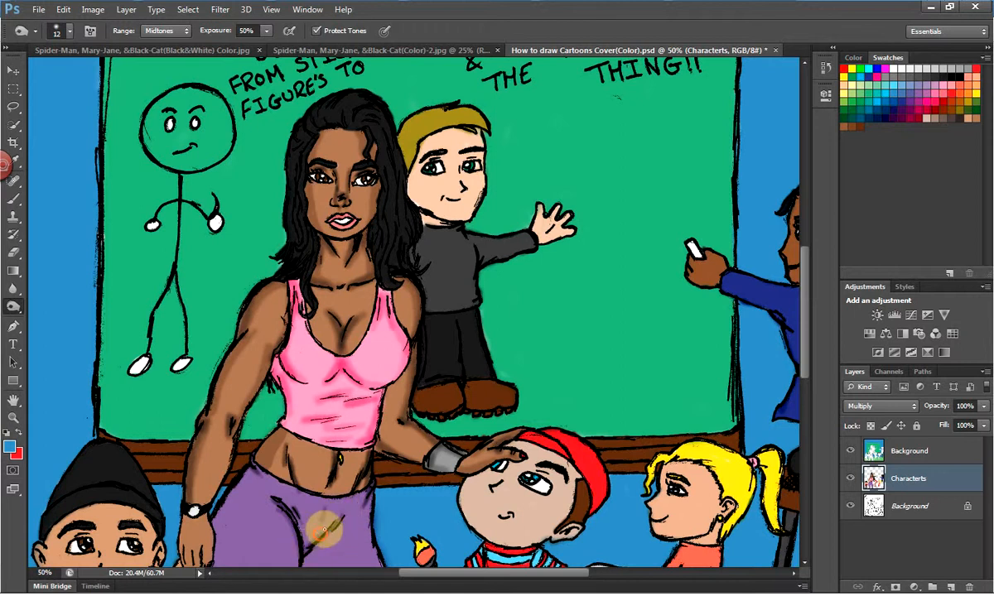
Enlarge the Burn brush to 39 px and shade both edges of the purple pant leg beside the boy in the black hat.
{"action": "left_click_drag", "start_coordinate": [805, 292], "coordinate": [806, 332]}
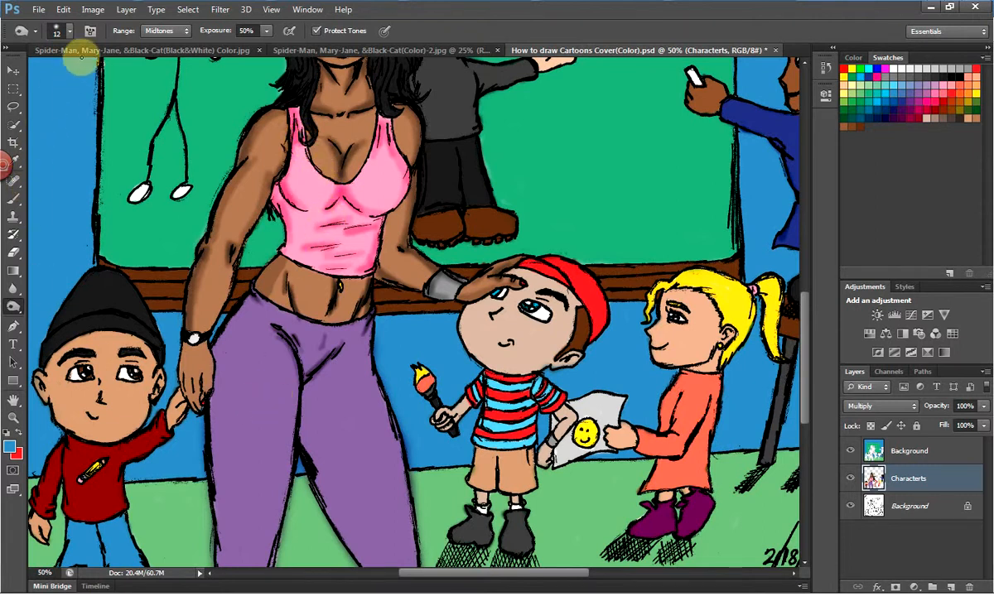
{"action": "left_click", "coordinate": [64, 33]}
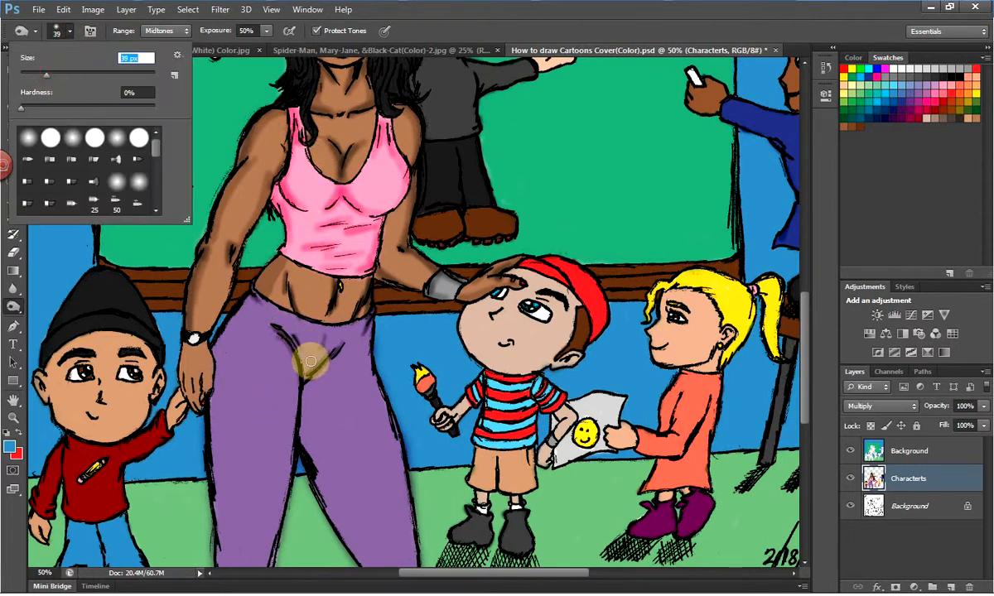
{"action": "mouse_move", "coordinate": [280, 336]}
{"action": "left_mouse_down"}
{"action": "mouse_move", "coordinate": [293, 375]}
{"action": "mouse_move", "coordinate": [292, 399]}
{"action": "mouse_move", "coordinate": [288, 362]}
{"action": "mouse_move", "coordinate": [277, 466]}
{"action": "mouse_move", "coordinate": [286, 466]}
{"action": "mouse_move", "coordinate": [251, 508]}
{"action": "mouse_move", "coordinate": [245, 543]}
{"action": "left_mouse_up"}
{"action": "left_click_drag", "start_coordinate": [809, 306], "coordinate": [743, 399]}
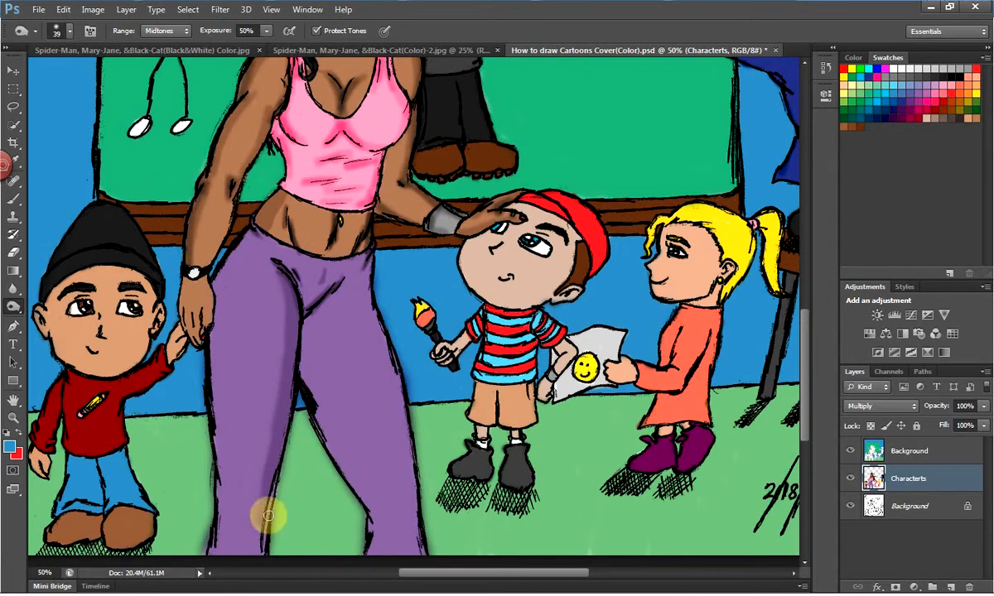
{"action": "mouse_move", "coordinate": [256, 537]}
{"action": "left_mouse_down"}
{"action": "mouse_move", "coordinate": [294, 354]}
{"action": "mouse_move", "coordinate": [293, 305]}
{"action": "mouse_move", "coordinate": [274, 267]}
{"action": "left_mouse_up"}
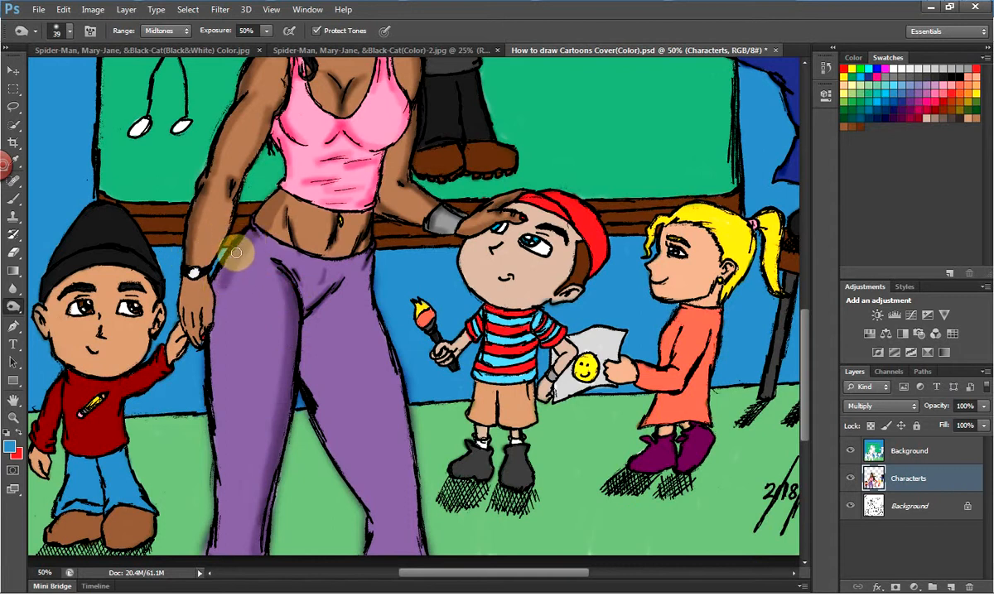
{"action": "mouse_move", "coordinate": [231, 263]}
{"action": "left_mouse_down"}
{"action": "mouse_move", "coordinate": [216, 343]}
{"action": "mouse_move", "coordinate": [222, 484]}
{"action": "mouse_move", "coordinate": [215, 474]}
{"action": "mouse_move", "coordinate": [212, 554]}
{"action": "mouse_move", "coordinate": [209, 310]}
{"action": "mouse_move", "coordinate": [212, 277]}
{"action": "mouse_move", "coordinate": [232, 252]}
{"action": "mouse_move", "coordinate": [199, 294]}
{"action": "mouse_move", "coordinate": [207, 326]}
{"action": "mouse_move", "coordinate": [174, 289]}
{"action": "left_mouse_up"}
Reduce the Burn brush to 15 px and shade the woman's fingers and wrist on her lowered hand and the hand on the boy's head.
{"action": "left_click", "coordinate": [69, 34]}
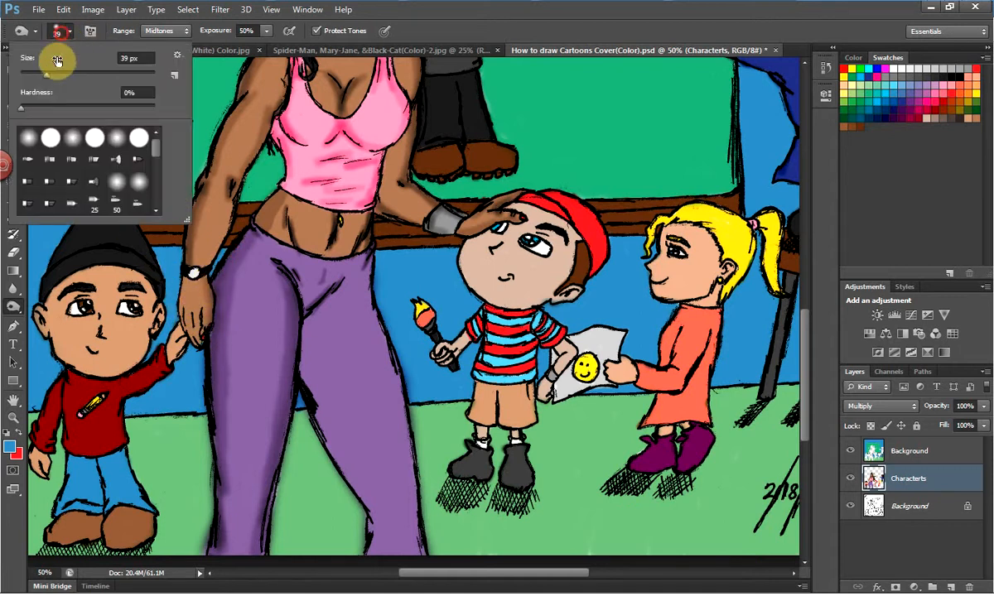
{"action": "left_click_drag", "start_coordinate": [34, 76], "coordinate": [28, 75]}
{"action": "left_click", "coordinate": [69, 33]}
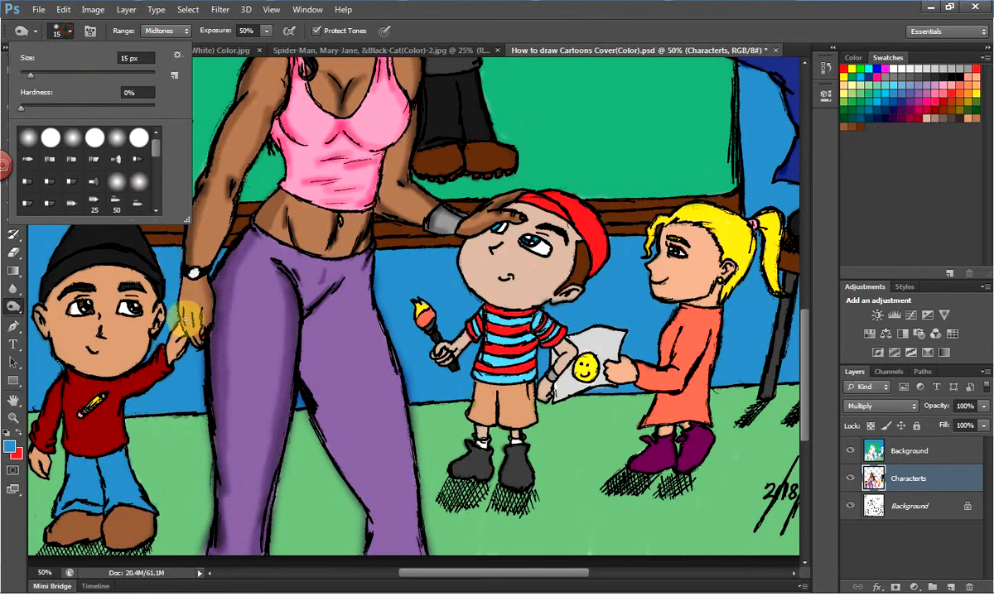
{"action": "left_click", "coordinate": [183, 312]}
{"action": "mouse_move", "coordinate": [184, 314]}
{"action": "left_mouse_down"}
{"action": "mouse_move", "coordinate": [184, 294]}
{"action": "mouse_move", "coordinate": [195, 335]}
{"action": "mouse_move", "coordinate": [204, 321]}
{"action": "left_mouse_up"}
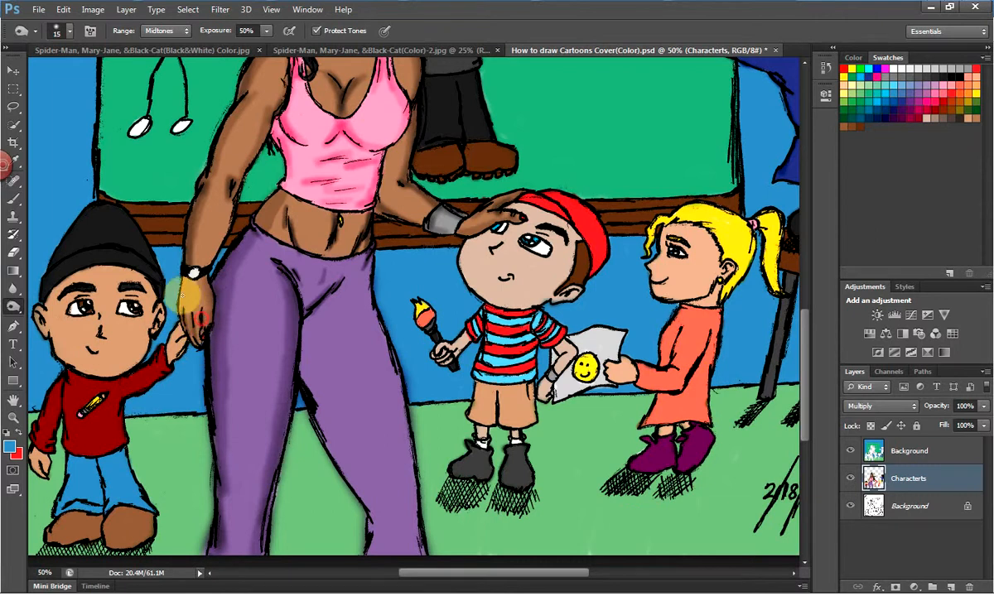
{"action": "left_click", "coordinate": [192, 270]}
{"action": "left_click_drag", "start_coordinate": [187, 282], "coordinate": [201, 265]}
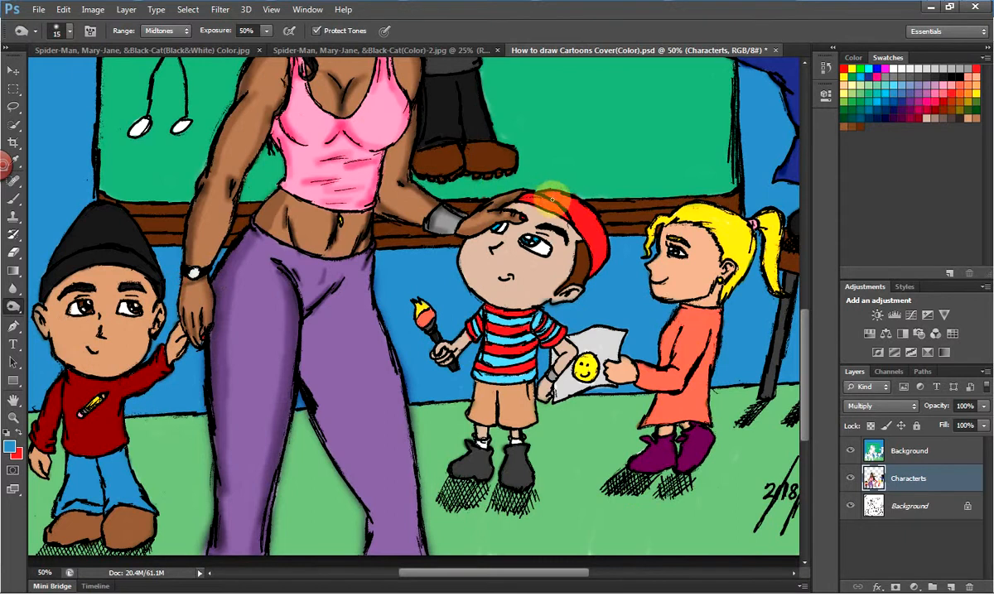
{"action": "mouse_move", "coordinate": [478, 224]}
{"action": "left_mouse_down"}
{"action": "mouse_move", "coordinate": [462, 221]}
{"action": "mouse_move", "coordinate": [469, 225]}
{"action": "left_mouse_up"}
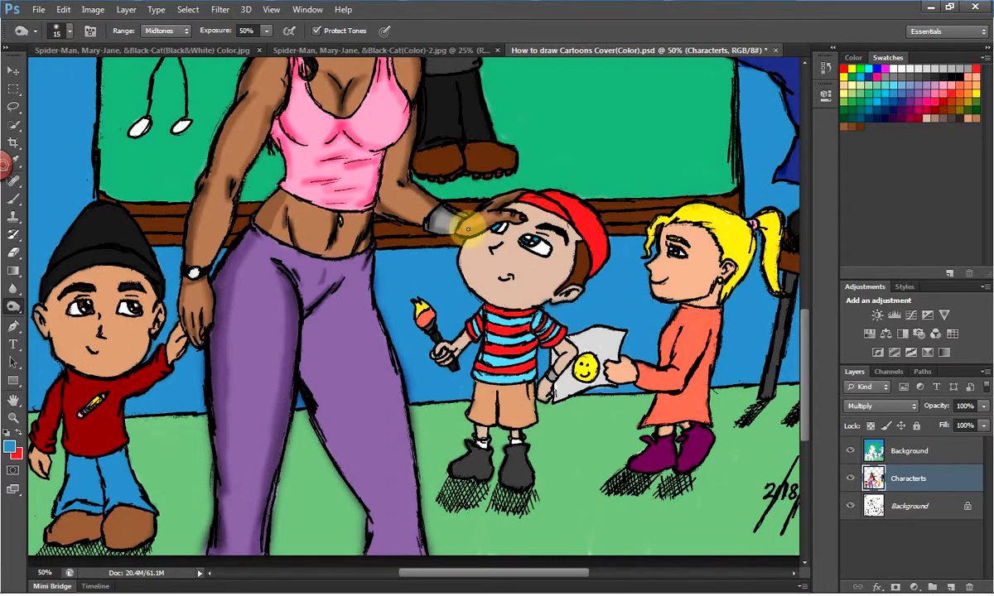
Enlarge the Burn brush to 50 px and shade the inner and outer edges of the woman's other purple pant leg.
{"action": "left_click", "coordinate": [68, 35]}
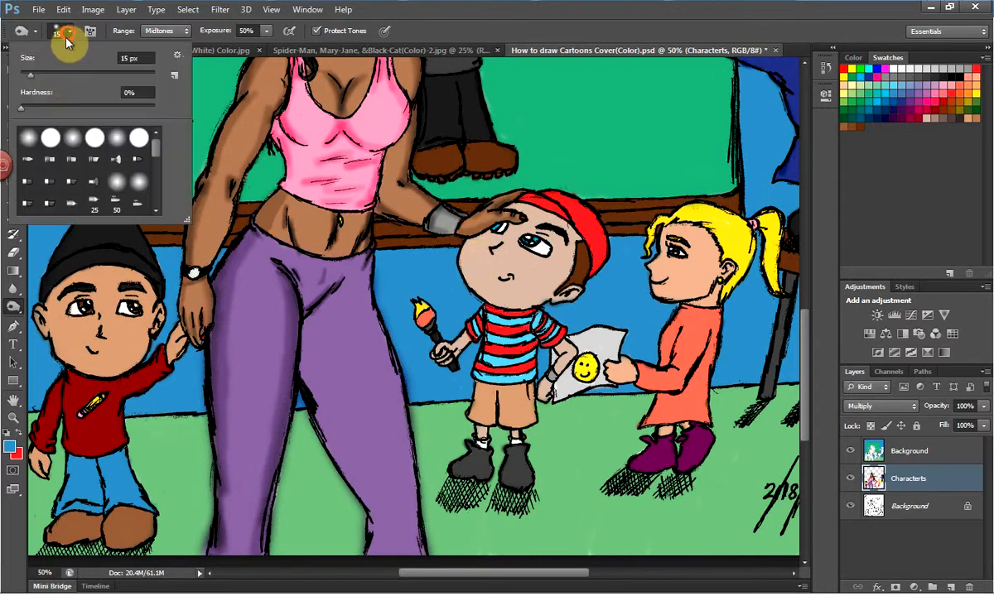
{"action": "left_click", "coordinate": [68, 38]}
{"action": "mouse_move", "coordinate": [321, 310]}
{"action": "left_mouse_down"}
{"action": "mouse_move", "coordinate": [312, 406]}
{"action": "mouse_move", "coordinate": [320, 427]}
{"action": "mouse_move", "coordinate": [323, 329]}
{"action": "mouse_move", "coordinate": [328, 413]}
{"action": "mouse_move", "coordinate": [321, 358]}
{"action": "mouse_move", "coordinate": [348, 478]}
{"action": "mouse_move", "coordinate": [320, 346]}
{"action": "mouse_move", "coordinate": [371, 511]}
{"action": "left_mouse_up"}
{"action": "mouse_move", "coordinate": [377, 519]}
{"action": "left_mouse_down"}
{"action": "mouse_move", "coordinate": [362, 505]}
{"action": "mouse_move", "coordinate": [370, 541]}
{"action": "left_mouse_up"}
{"action": "mouse_move", "coordinate": [304, 391]}
{"action": "left_mouse_down"}
{"action": "mouse_move", "coordinate": [305, 371]}
{"action": "mouse_move", "coordinate": [321, 430]}
{"action": "mouse_move", "coordinate": [305, 366]}
{"action": "mouse_move", "coordinate": [341, 477]}
{"action": "mouse_move", "coordinate": [312, 394]}
{"action": "mouse_move", "coordinate": [308, 335]}
{"action": "mouse_move", "coordinate": [316, 322]}
{"action": "mouse_move", "coordinate": [390, 301]}
{"action": "mouse_move", "coordinate": [372, 269]}
{"action": "mouse_move", "coordinate": [364, 301]}
{"action": "mouse_move", "coordinate": [384, 336]}
{"action": "mouse_move", "coordinate": [377, 308]}
{"action": "mouse_move", "coordinate": [409, 448]}
{"action": "mouse_move", "coordinate": [388, 343]}
{"action": "mouse_move", "coordinate": [405, 454]}
{"action": "mouse_move", "coordinate": [387, 336]}
{"action": "mouse_move", "coordinate": [409, 414]}
{"action": "mouse_move", "coordinate": [423, 553]}
{"action": "left_mouse_up"}
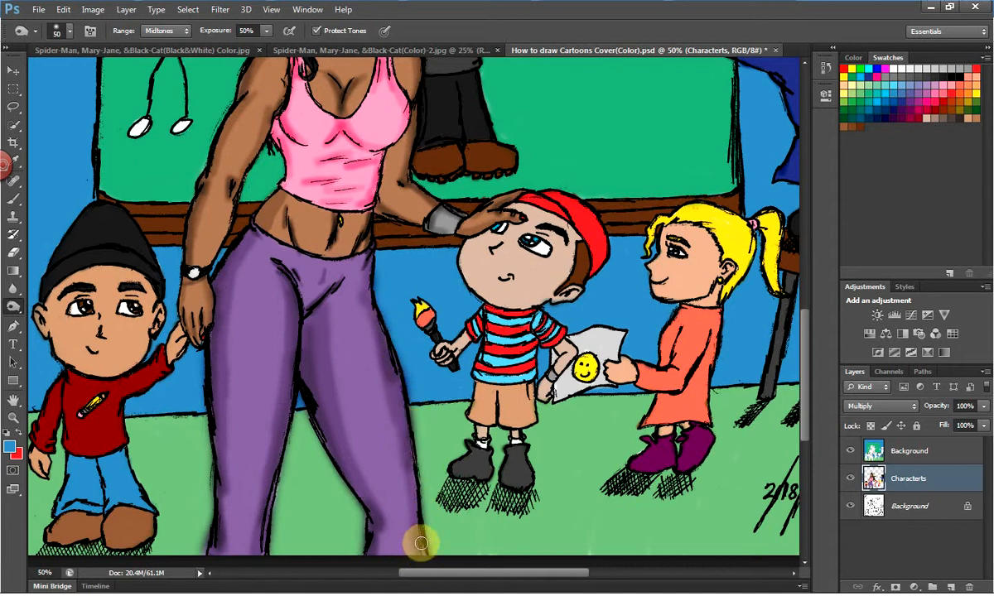
Set the Burn brush to 23 px and darken the woman's black hair from the crown down beside her face.
{"action": "left_click_drag", "start_coordinate": [808, 340], "coordinate": [801, 266]}
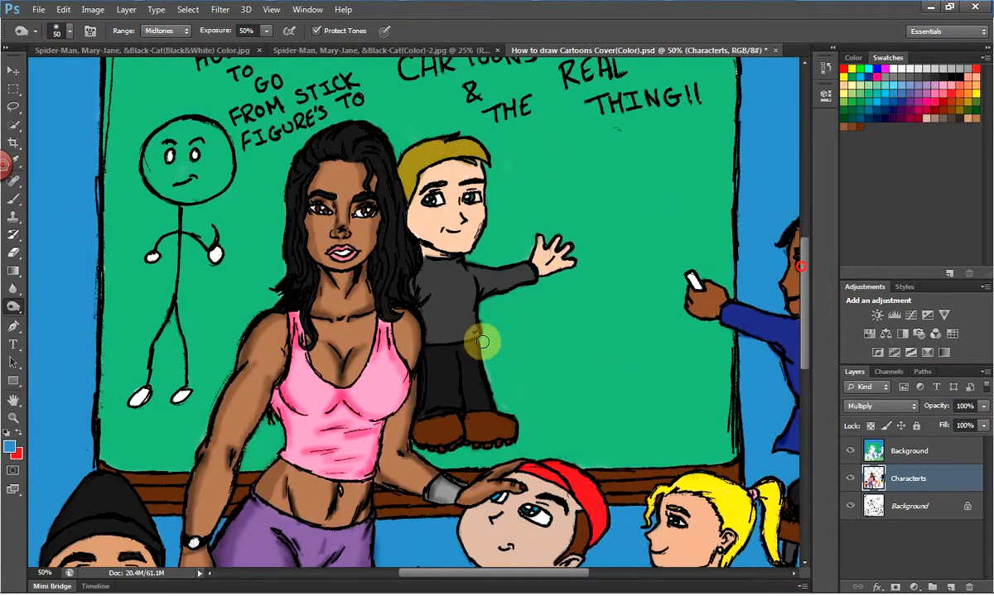
{"action": "left_click", "coordinate": [65, 34]}
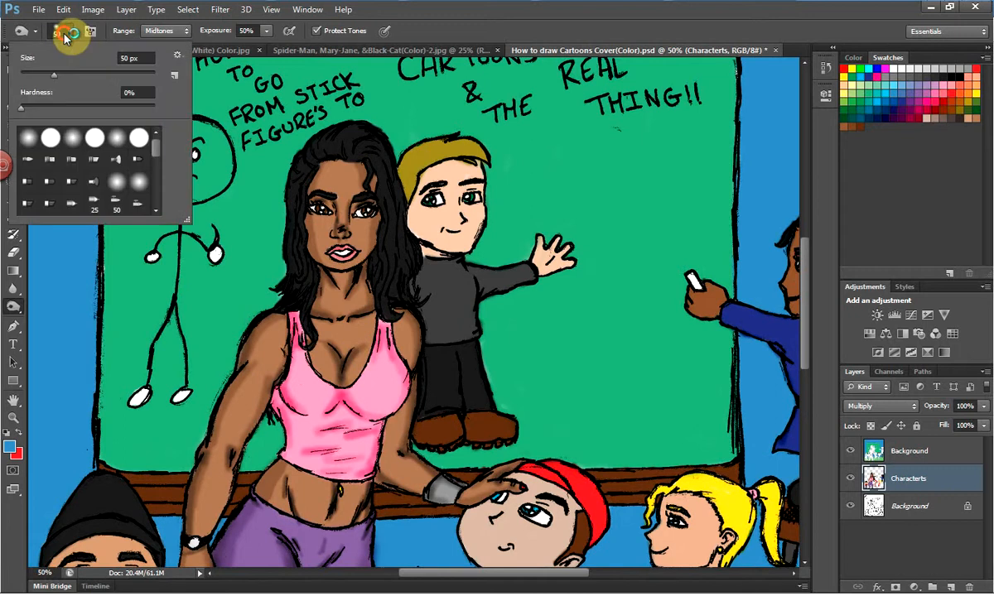
{"action": "left_click", "coordinate": [324, 138]}
{"action": "mouse_move", "coordinate": [340, 126]}
{"action": "left_mouse_down"}
{"action": "mouse_move", "coordinate": [329, 153]}
{"action": "mouse_move", "coordinate": [341, 129]}
{"action": "mouse_move", "coordinate": [333, 137]}
{"action": "mouse_move", "coordinate": [338, 130]}
{"action": "mouse_move", "coordinate": [356, 143]}
{"action": "mouse_move", "coordinate": [351, 163]}
{"action": "mouse_move", "coordinate": [369, 138]}
{"action": "mouse_move", "coordinate": [348, 153]}
{"action": "mouse_move", "coordinate": [351, 146]}
{"action": "mouse_move", "coordinate": [368, 135]}
{"action": "mouse_move", "coordinate": [346, 161]}
{"action": "mouse_move", "coordinate": [372, 140]}
{"action": "mouse_move", "coordinate": [371, 161]}
{"action": "mouse_move", "coordinate": [384, 158]}
{"action": "mouse_move", "coordinate": [392, 209]}
{"action": "left_mouse_up"}
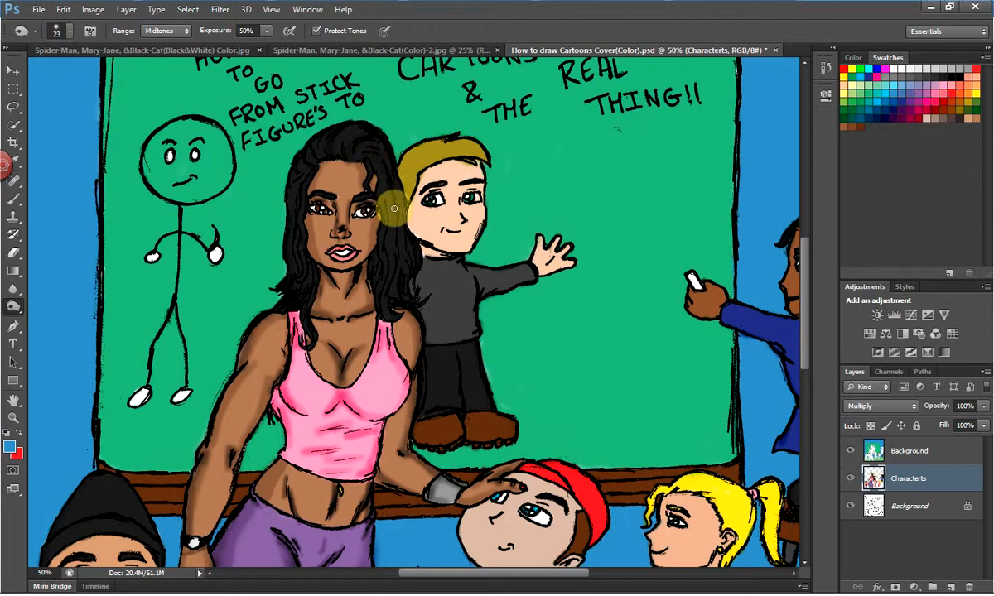
Raise the Burn exposure to 62% and deepen the shading on the woman's black hair and grey wristband.
{"action": "mouse_move", "coordinate": [384, 169]}
{"action": "left_mouse_down"}
{"action": "mouse_move", "coordinate": [393, 268]}
{"action": "mouse_move", "coordinate": [379, 218]}
{"action": "mouse_move", "coordinate": [401, 253]}
{"action": "mouse_move", "coordinate": [385, 243]}
{"action": "mouse_move", "coordinate": [381, 193]}
{"action": "mouse_move", "coordinate": [364, 180]}
{"action": "mouse_move", "coordinate": [325, 186]}
{"action": "mouse_move", "coordinate": [296, 181]}
{"action": "left_mouse_up"}
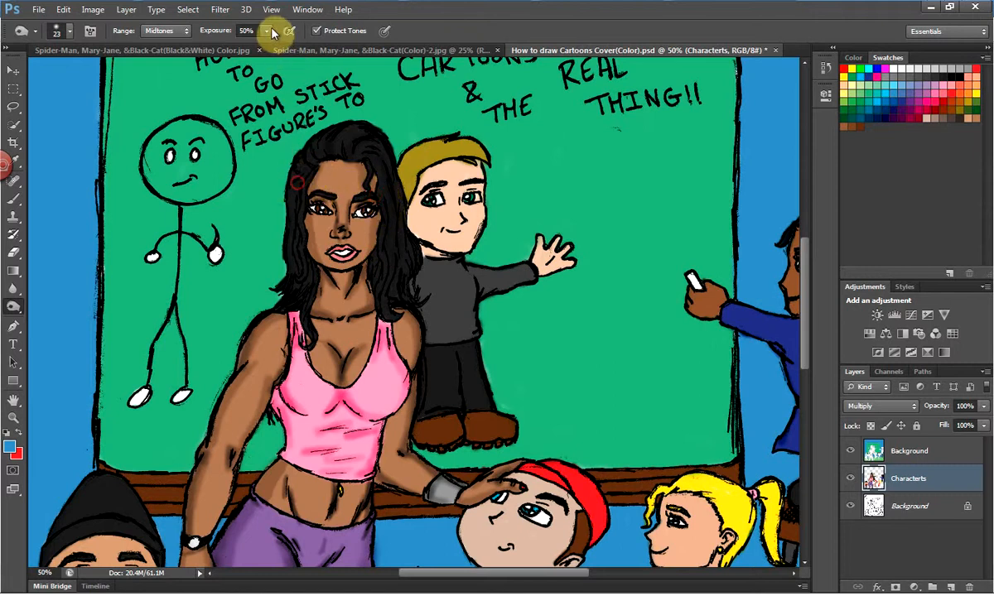
{"action": "left_click", "coordinate": [269, 32]}
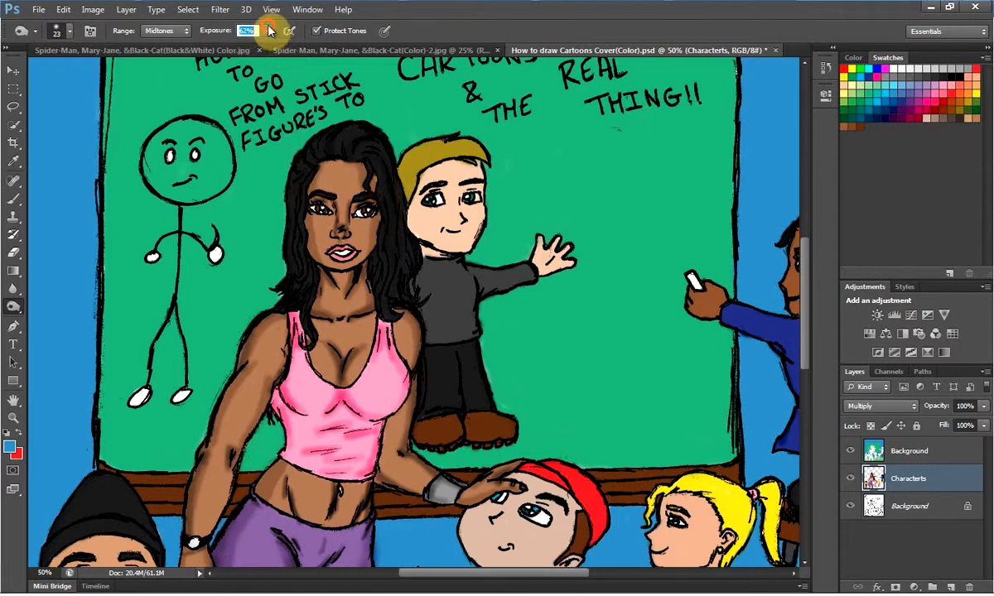
{"action": "mouse_move", "coordinate": [321, 156]}
{"action": "left_mouse_down"}
{"action": "mouse_move", "coordinate": [308, 146]}
{"action": "mouse_move", "coordinate": [286, 189]}
{"action": "mouse_move", "coordinate": [288, 261]}
{"action": "left_mouse_up"}
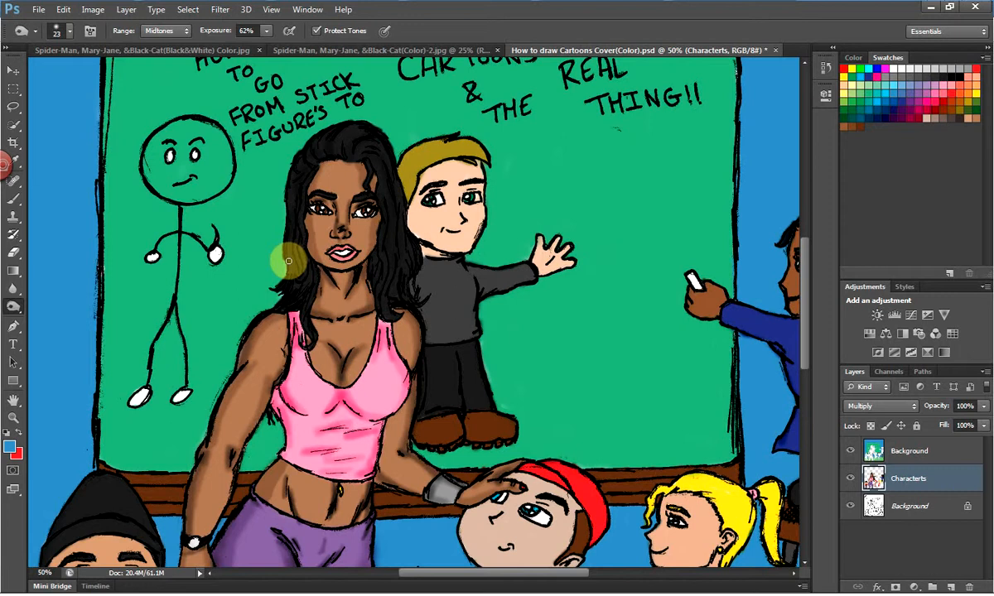
{"action": "mouse_move", "coordinate": [395, 261]}
{"action": "left_mouse_down"}
{"action": "mouse_move", "coordinate": [376, 301]}
{"action": "mouse_move", "coordinate": [387, 289]}
{"action": "mouse_move", "coordinate": [397, 318]}
{"action": "mouse_move", "coordinate": [403, 210]}
{"action": "mouse_move", "coordinate": [403, 264]}
{"action": "mouse_move", "coordinate": [413, 251]}
{"action": "mouse_move", "coordinate": [385, 153]}
{"action": "mouse_move", "coordinate": [400, 180]}
{"action": "mouse_move", "coordinate": [405, 233]}
{"action": "mouse_move", "coordinate": [368, 156]}
{"action": "mouse_move", "coordinate": [298, 162]}
{"action": "left_mouse_up"}
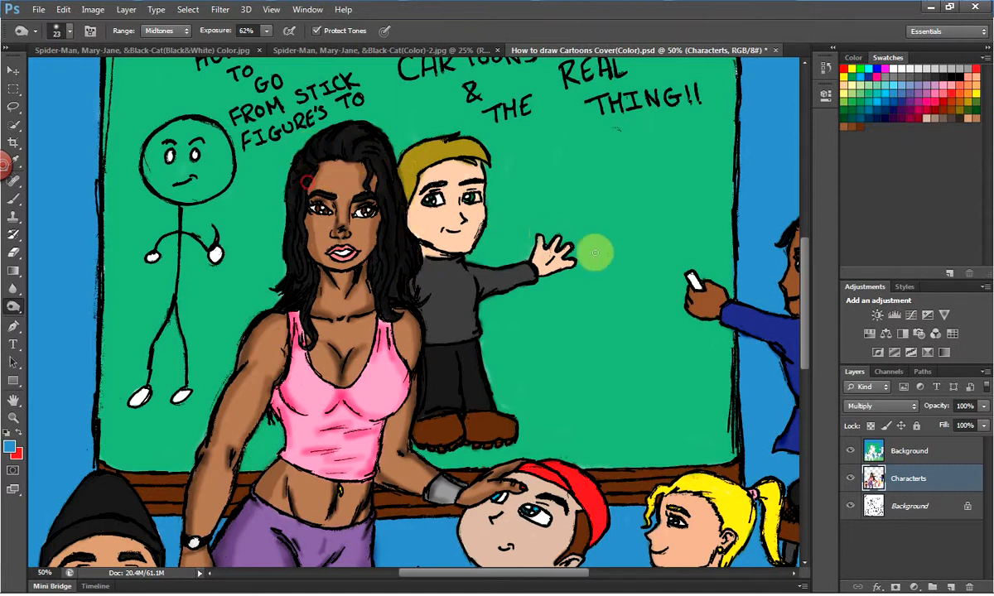
{"action": "mouse_move", "coordinate": [811, 313]}
{"action": "left_mouse_down"}
{"action": "mouse_move", "coordinate": [814, 284]}
{"action": "mouse_move", "coordinate": [812, 329]}
{"action": "left_mouse_up"}
{"action": "mouse_move", "coordinate": [448, 409]}
{"action": "left_mouse_down"}
{"action": "mouse_move", "coordinate": [433, 406]}
{"action": "mouse_move", "coordinate": [392, 344]}
{"action": "mouse_move", "coordinate": [374, 356]}
{"action": "mouse_move", "coordinate": [388, 342]}
{"action": "mouse_move", "coordinate": [365, 395]}
{"action": "mouse_move", "coordinate": [279, 399]}
{"action": "mouse_move", "coordinate": [294, 382]}
{"action": "mouse_move", "coordinate": [316, 385]}
{"action": "left_mouse_up"}
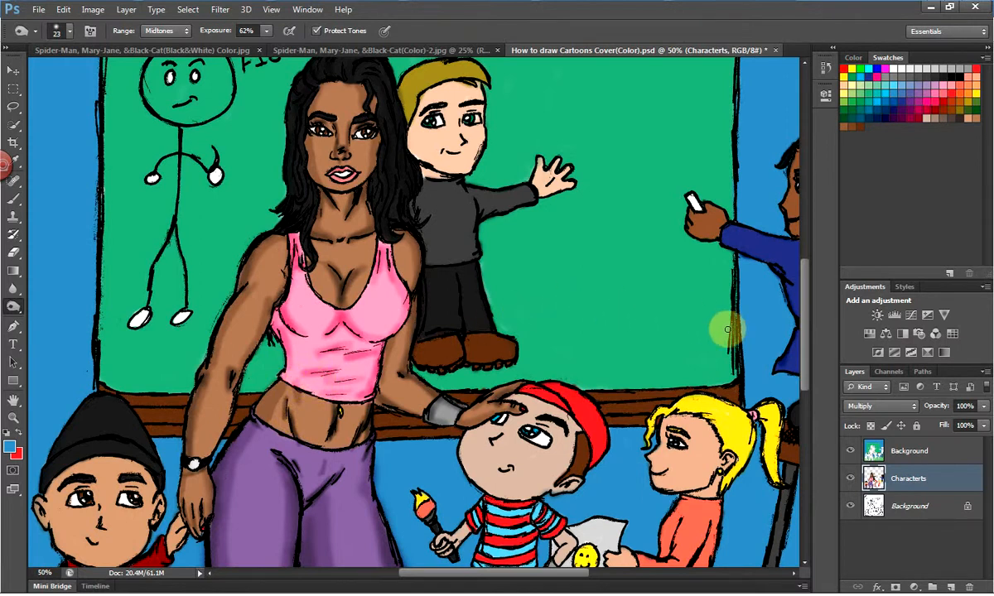
Shade the cheek, jaw and ear of the boy in the red headband on the Characterts layer.
{"action": "left_click", "coordinate": [897, 455]}
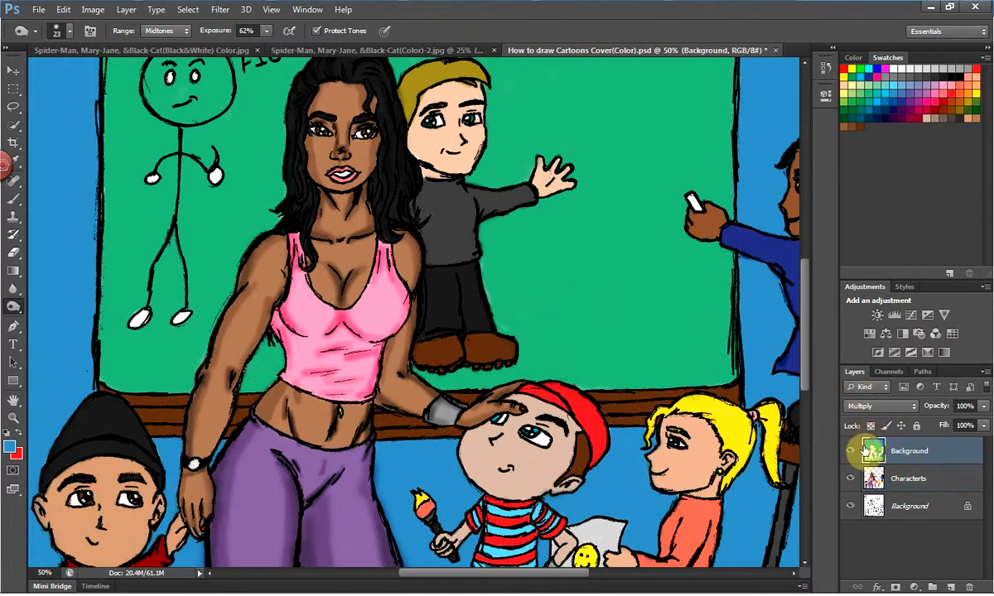
{"action": "left_click", "coordinate": [903, 483]}
{"action": "mouse_move", "coordinate": [809, 348]}
{"action": "left_mouse_down"}
{"action": "mouse_move", "coordinate": [819, 381]}
{"action": "mouse_move", "coordinate": [805, 389]}
{"action": "left_mouse_up"}
{"action": "mouse_move", "coordinate": [430, 264]}
{"action": "left_mouse_down"}
{"action": "mouse_move", "coordinate": [432, 252]}
{"action": "mouse_move", "coordinate": [468, 265]}
{"action": "mouse_move", "coordinate": [458, 246]}
{"action": "mouse_move", "coordinate": [465, 270]}
{"action": "mouse_move", "coordinate": [460, 236]}
{"action": "mouse_move", "coordinate": [465, 258]}
{"action": "mouse_move", "coordinate": [466, 244]}
{"action": "mouse_move", "coordinate": [507, 236]}
{"action": "mouse_move", "coordinate": [520, 222]}
{"action": "mouse_move", "coordinate": [497, 207]}
{"action": "mouse_move", "coordinate": [534, 214]}
{"action": "mouse_move", "coordinate": [539, 242]}
{"action": "mouse_move", "coordinate": [583, 271]}
{"action": "mouse_move", "coordinate": [551, 277]}
{"action": "mouse_move", "coordinate": [580, 284]}
{"action": "mouse_move", "coordinate": [579, 303]}
{"action": "mouse_move", "coordinate": [540, 313]}
{"action": "mouse_move", "coordinate": [454, 286]}
{"action": "mouse_move", "coordinate": [508, 274]}
{"action": "mouse_move", "coordinate": [472, 240]}
{"action": "mouse_move", "coordinate": [463, 245]}
{"action": "mouse_move", "coordinate": [476, 240]}
{"action": "mouse_move", "coordinate": [490, 261]}
{"action": "mouse_move", "coordinate": [472, 223]}
{"action": "mouse_move", "coordinate": [534, 254]}
{"action": "mouse_move", "coordinate": [540, 248]}
{"action": "mouse_move", "coordinate": [509, 286]}
{"action": "left_mouse_up"}
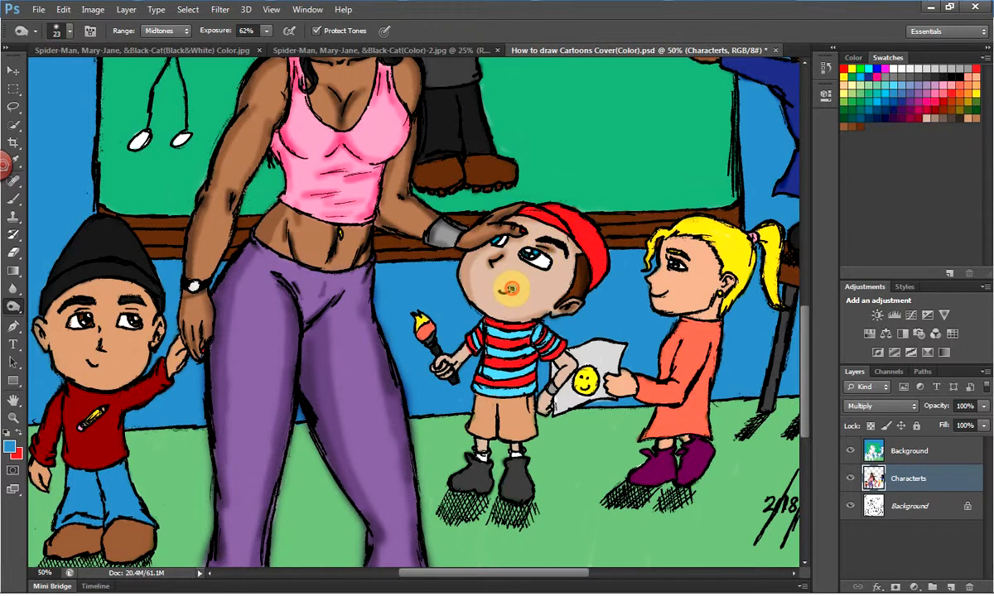
{"action": "mouse_move", "coordinate": [511, 287]}
{"action": "left_mouse_down"}
{"action": "mouse_move", "coordinate": [544, 320]}
{"action": "mouse_move", "coordinate": [527, 318]}
{"action": "mouse_move", "coordinate": [555, 305]}
{"action": "mouse_move", "coordinate": [552, 322]}
{"action": "mouse_move", "coordinate": [559, 300]}
{"action": "mouse_move", "coordinate": [538, 317]}
{"action": "mouse_move", "coordinate": [569, 285]}
{"action": "mouse_move", "coordinate": [531, 316]}
{"action": "mouse_move", "coordinate": [578, 251]}
{"action": "mouse_move", "coordinate": [556, 293]}
{"action": "mouse_move", "coordinate": [579, 257]}
{"action": "mouse_move", "coordinate": [565, 302]}
{"action": "mouse_move", "coordinate": [588, 278]}
{"action": "mouse_move", "coordinate": [583, 270]}
{"action": "mouse_move", "coordinate": [560, 343]}
{"action": "left_mouse_up"}
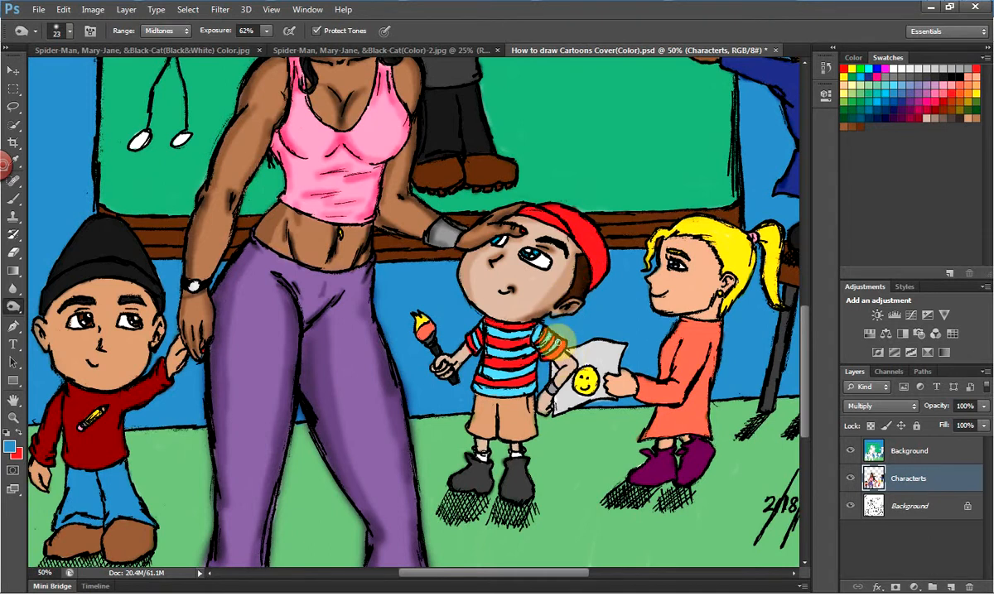
Shade the striped shirt, arms, tan shorts and legs of the boy in the red headband.
{"action": "mouse_move", "coordinate": [562, 338]}
{"action": "left_mouse_down"}
{"action": "mouse_move", "coordinate": [485, 291]}
{"action": "mouse_move", "coordinate": [577, 356]}
{"action": "mouse_move", "coordinate": [530, 352]}
{"action": "mouse_move", "coordinate": [515, 336]}
{"action": "left_mouse_up"}
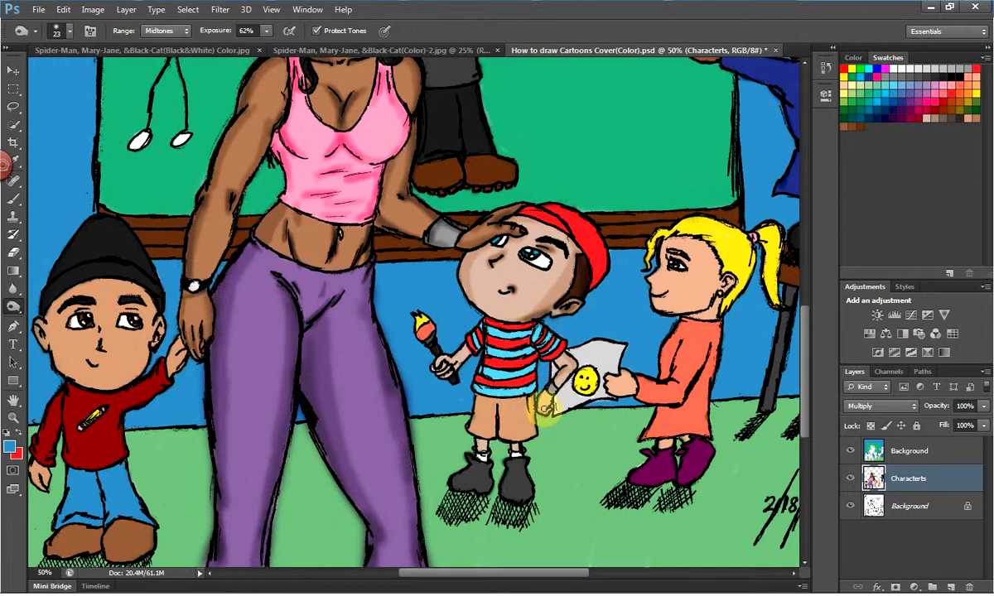
{"action": "mouse_move", "coordinate": [531, 424]}
{"action": "left_mouse_down"}
{"action": "mouse_move", "coordinate": [536, 432]}
{"action": "mouse_move", "coordinate": [530, 401]}
{"action": "left_mouse_up"}
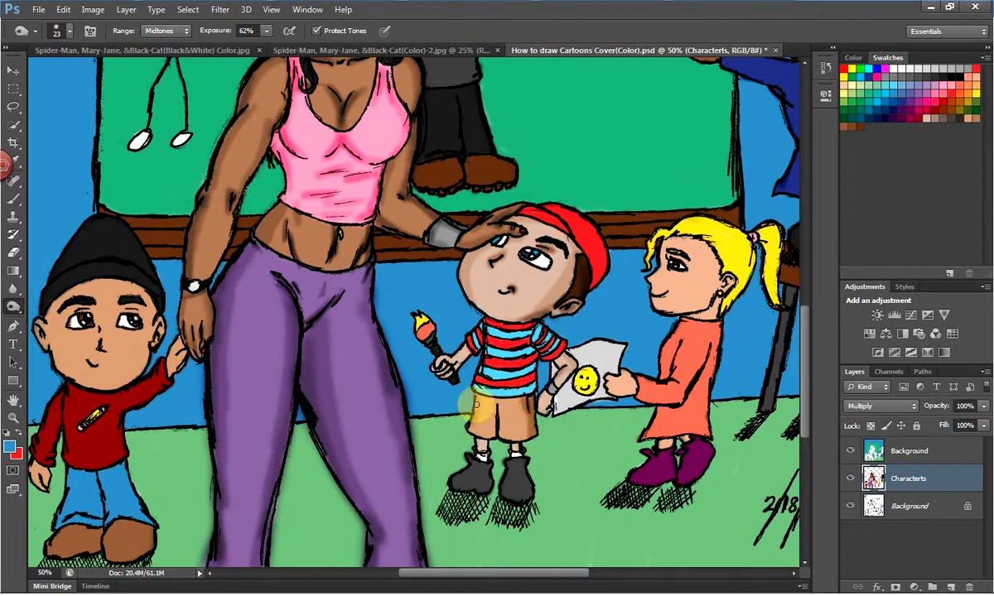
{"action": "mouse_move", "coordinate": [474, 419]}
{"action": "left_mouse_down"}
{"action": "mouse_move", "coordinate": [484, 441]}
{"action": "mouse_move", "coordinate": [497, 406]}
{"action": "mouse_move", "coordinate": [487, 440]}
{"action": "mouse_move", "coordinate": [498, 414]}
{"action": "mouse_move", "coordinate": [514, 441]}
{"action": "mouse_move", "coordinate": [507, 493]}
{"action": "mouse_move", "coordinate": [498, 480]}
{"action": "left_mouse_up"}
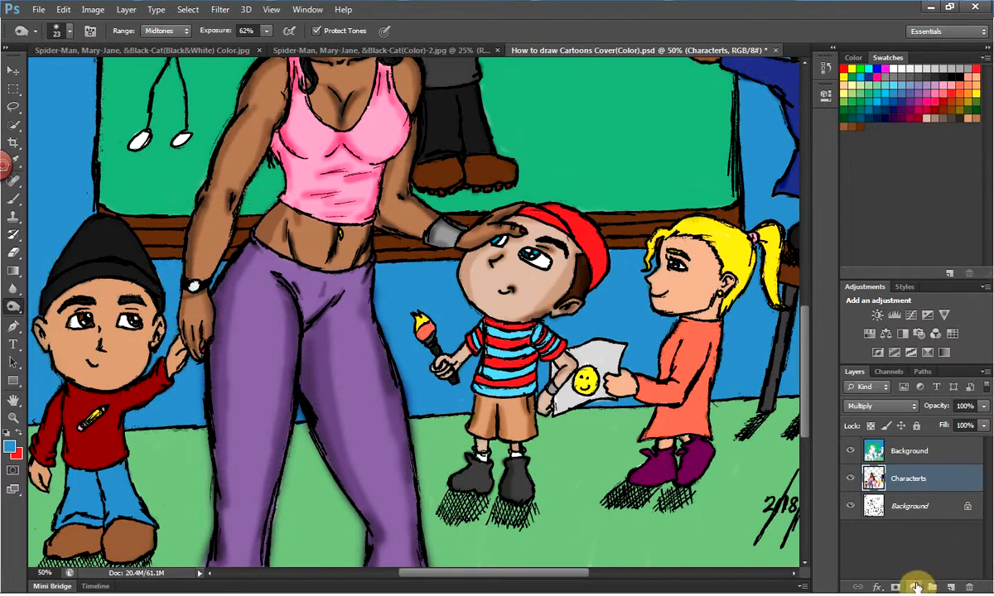
Lasso two small oval areas on the woman's bare stomach, one on each side of her navel.
{"action": "left_click", "coordinate": [916, 586]}
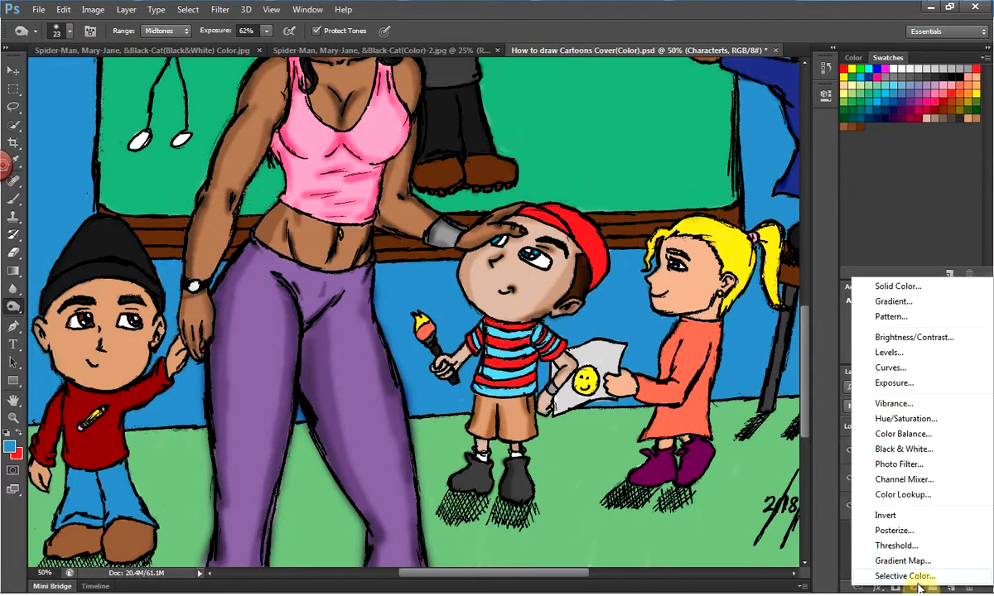
{"action": "left_click", "coordinate": [15, 121]}
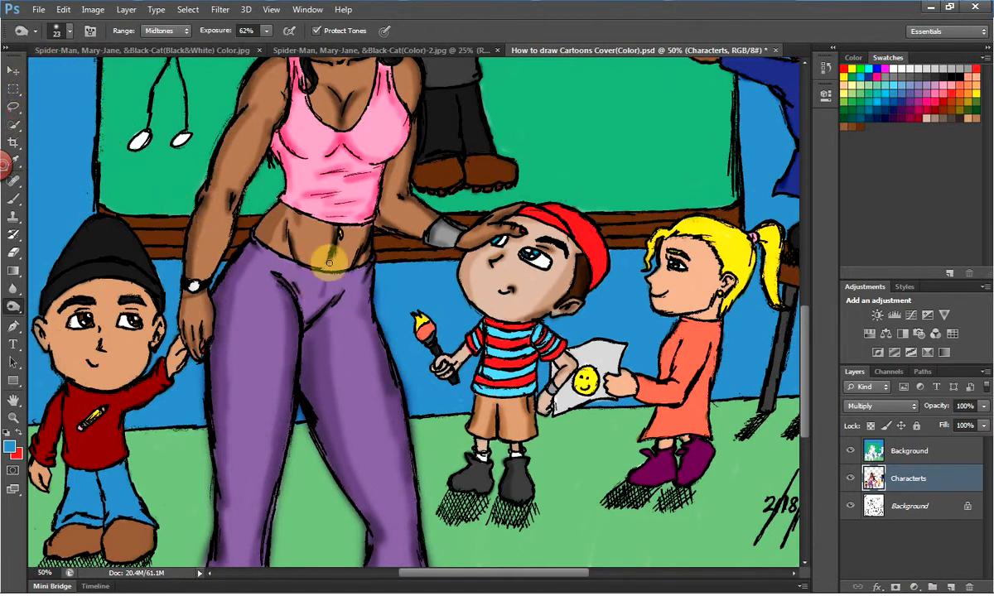
{"action": "left_click", "coordinate": [15, 108]}
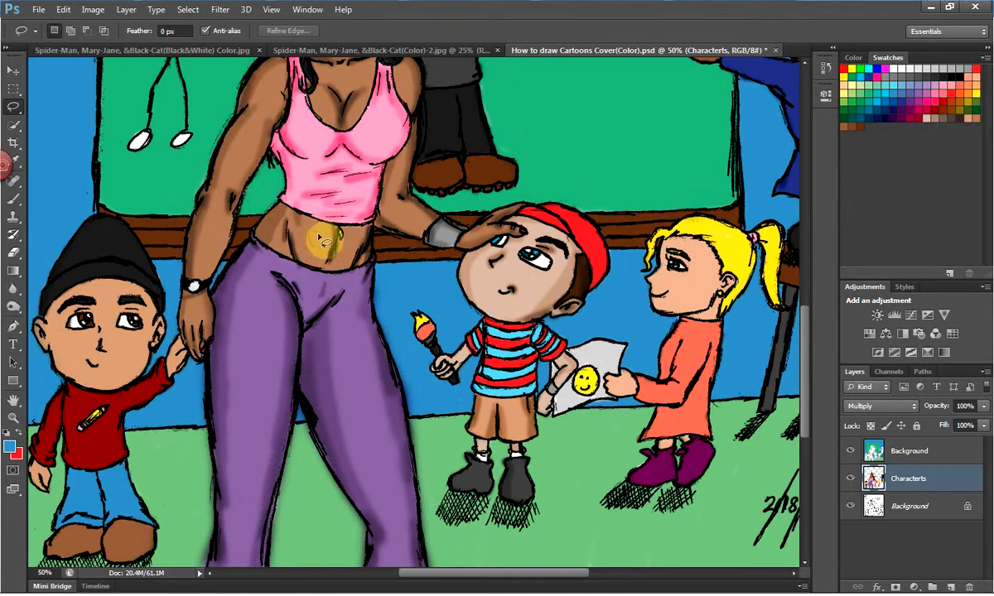
{"action": "left_click_drag", "start_coordinate": [315, 249], "coordinate": [316, 249]}
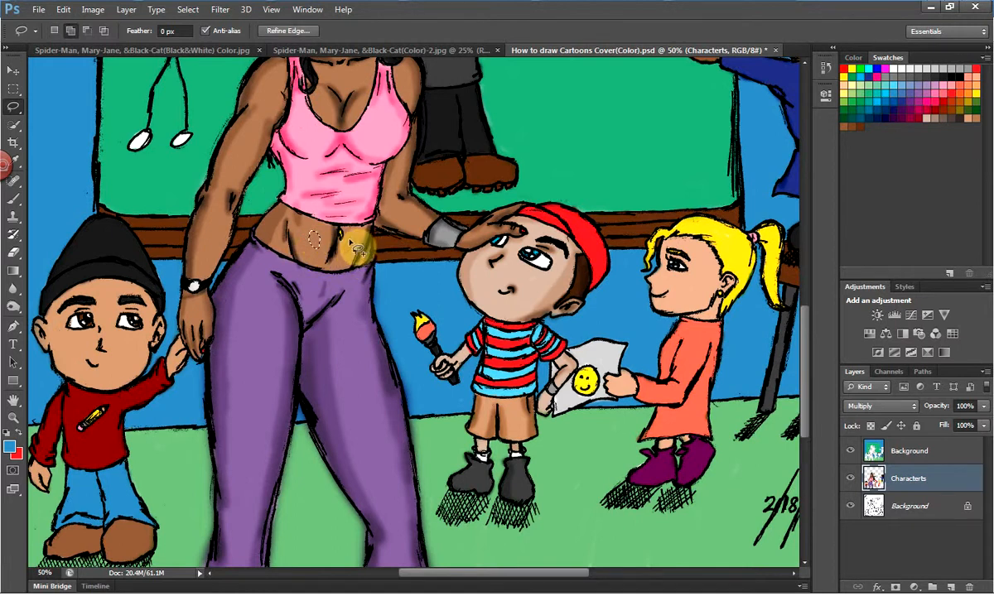
{"action": "left_click_drag", "start_coordinate": [343, 240], "coordinate": [351, 259]}
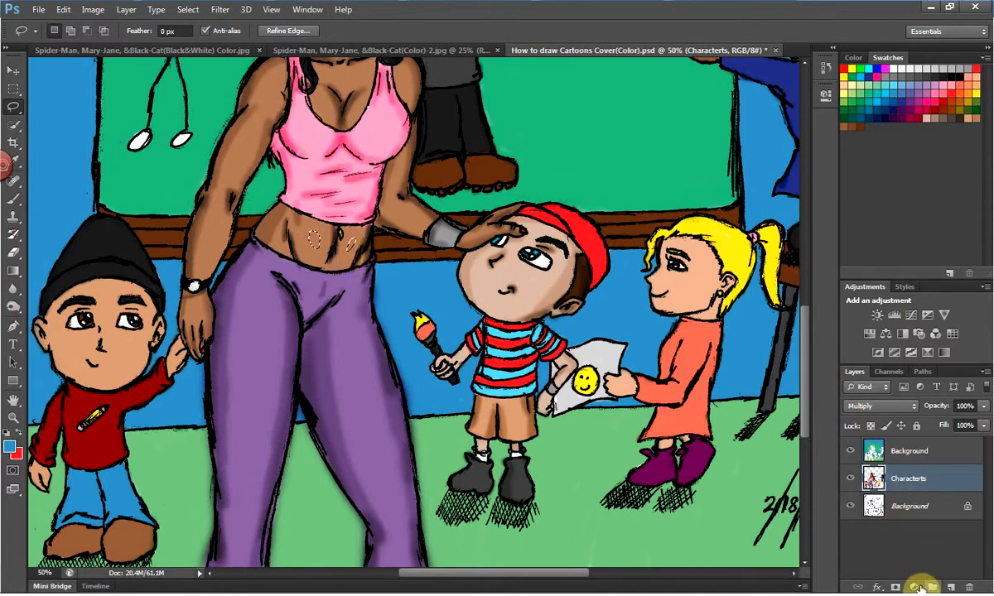
Add a Brightness/Contrast adjustment layer for the selected stomach areas with brightness -21 and contrast 14.
{"action": "left_click", "coordinate": [915, 587]}
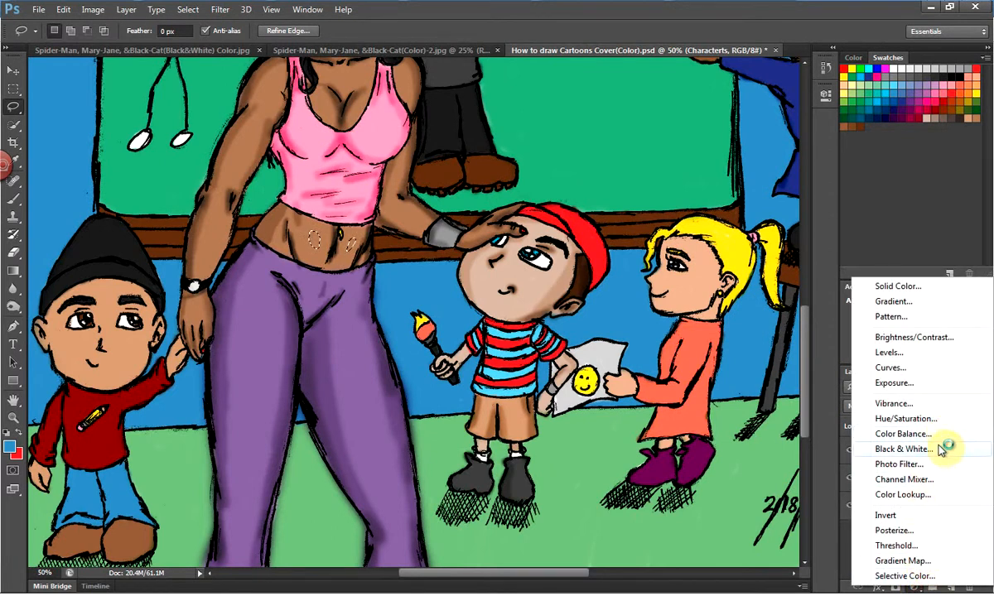
{"action": "left_click", "coordinate": [920, 338]}
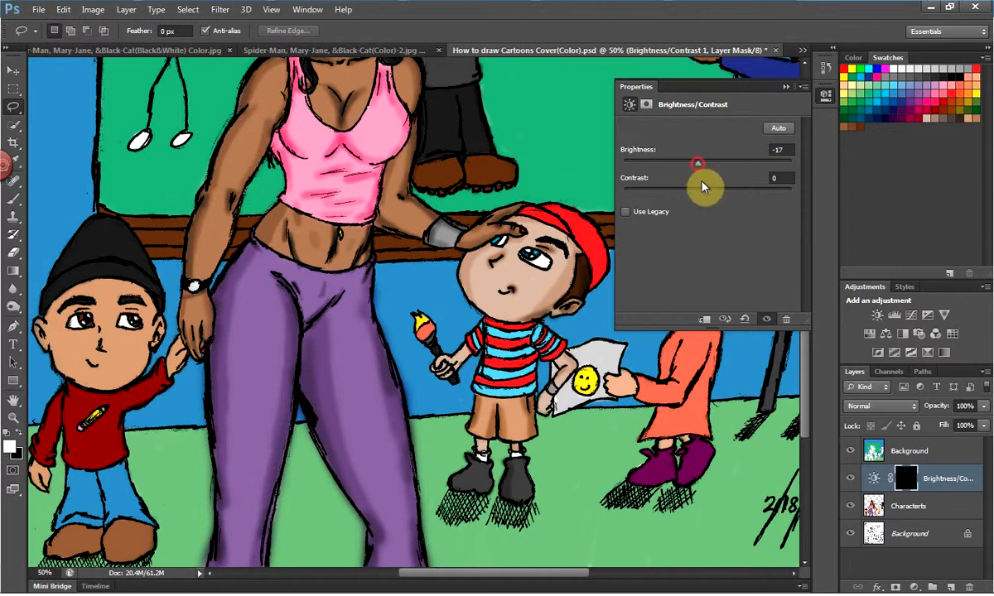
{"action": "left_click_drag", "start_coordinate": [705, 192], "coordinate": [732, 199]}
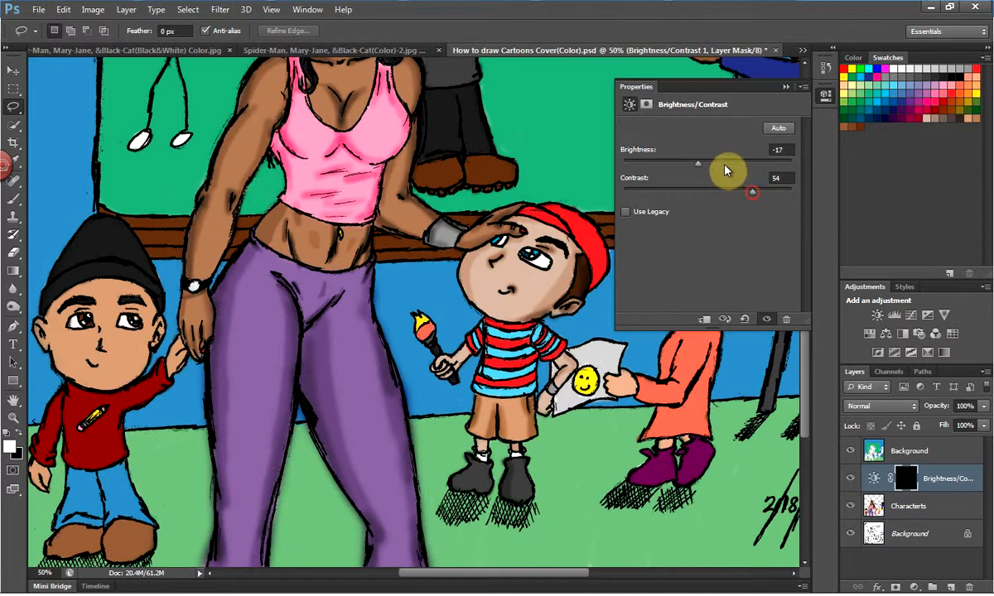
{"action": "left_click_drag", "start_coordinate": [679, 167], "coordinate": [720, 190]}
{"action": "left_click", "coordinate": [694, 162]}
{"action": "left_click", "coordinate": [785, 87]}
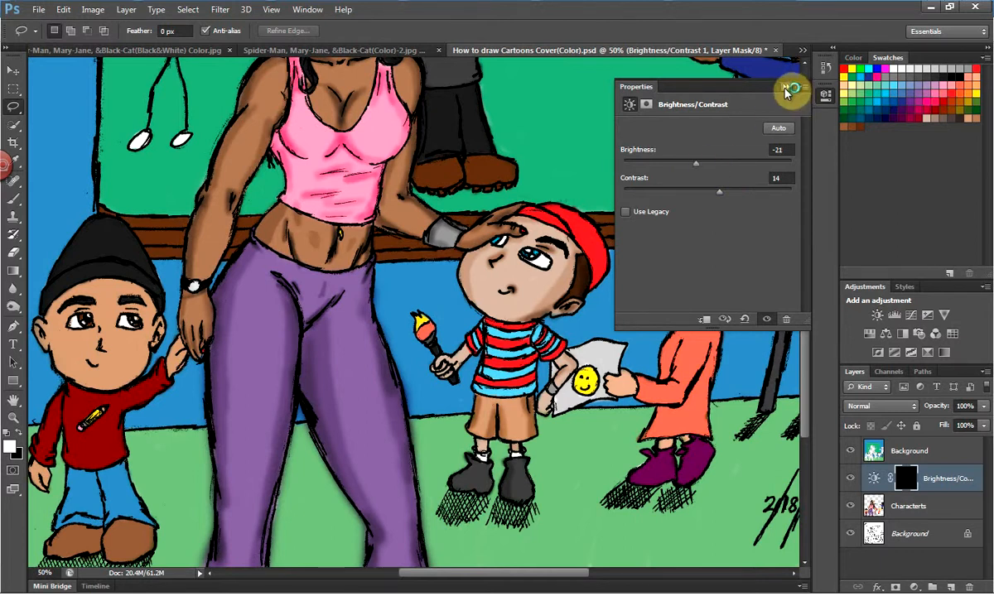
Return to the Characterts layer with the Burn tool and look over the shading on the woman and the children.
{"action": "scroll", "coordinate": [447, 172], "scroll_direction": "up", "scroll_amount": 3}
{"action": "scroll", "coordinate": [665, 310], "scroll_direction": "up", "scroll_amount": 2}
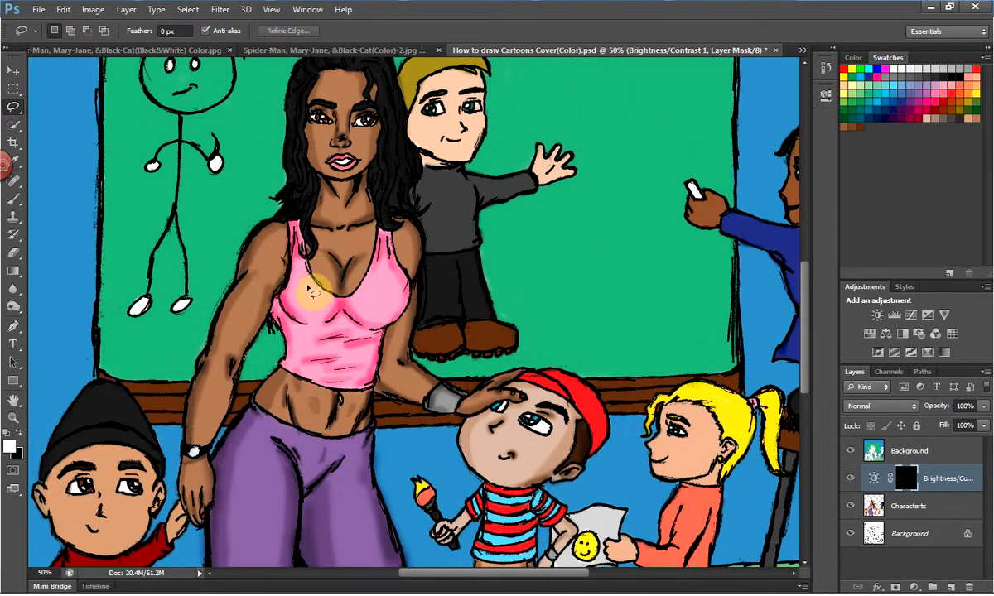
{"action": "scroll", "coordinate": [344, 231], "scroll_direction": "up", "scroll_amount": 5}
{"action": "scroll", "coordinate": [432, 292], "scroll_direction": "down", "scroll_amount": 10}
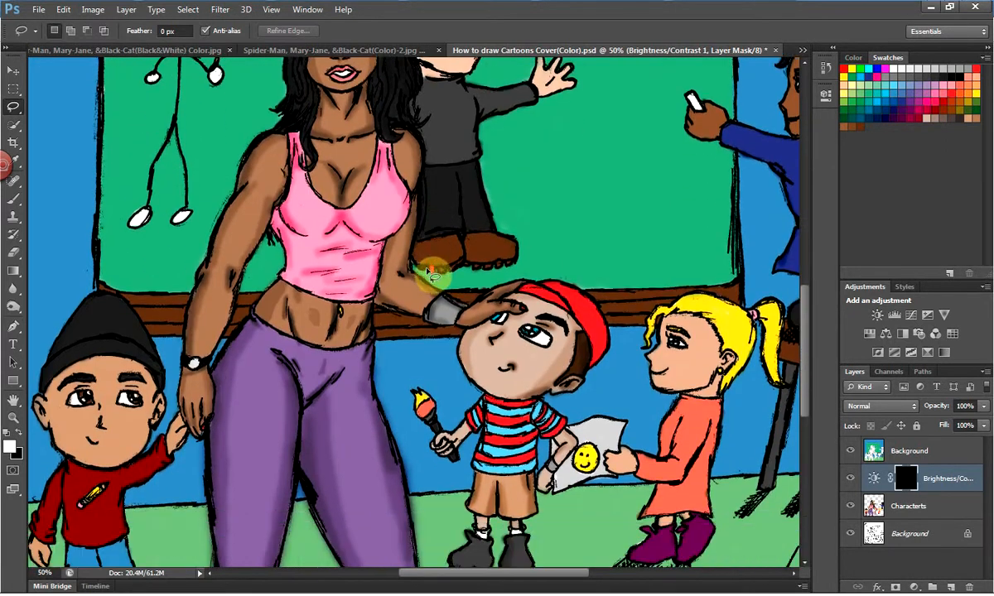
{"action": "scroll", "coordinate": [431, 275], "scroll_direction": "down", "scroll_amount": 2}
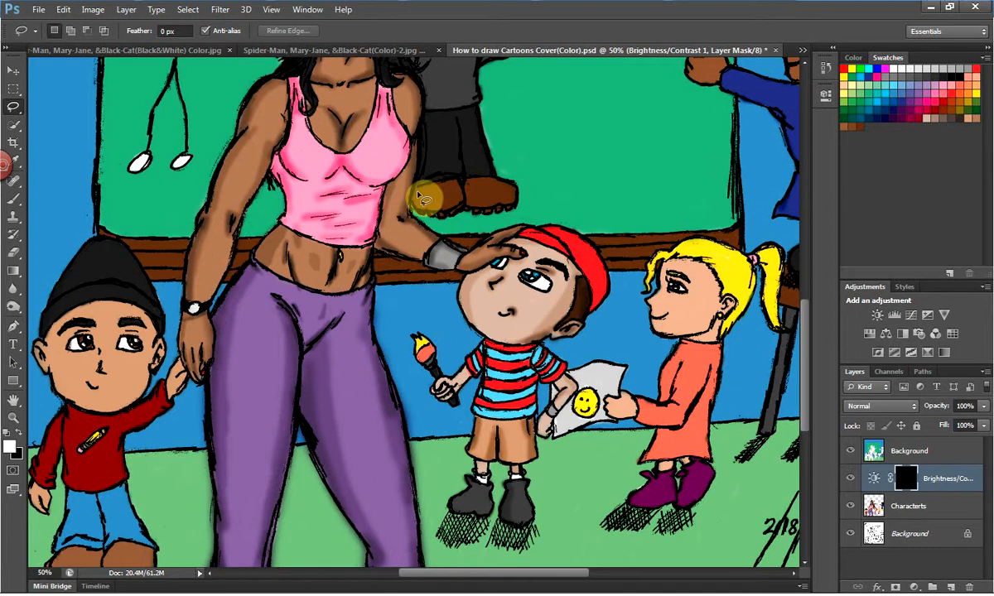
{"action": "scroll", "coordinate": [468, 219], "scroll_direction": "up", "scroll_amount": 8}
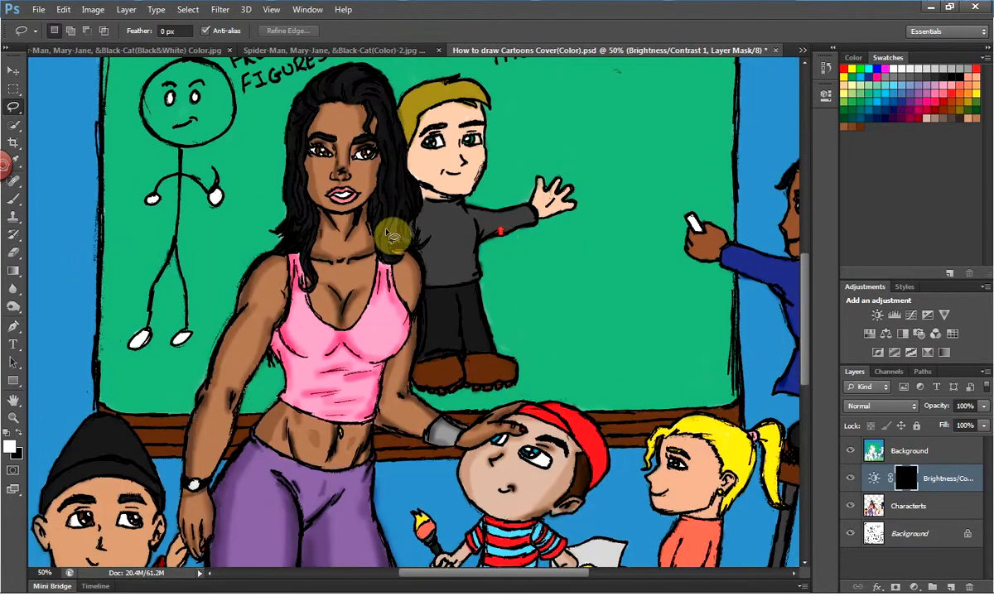
{"action": "left_click", "coordinate": [928, 507]}
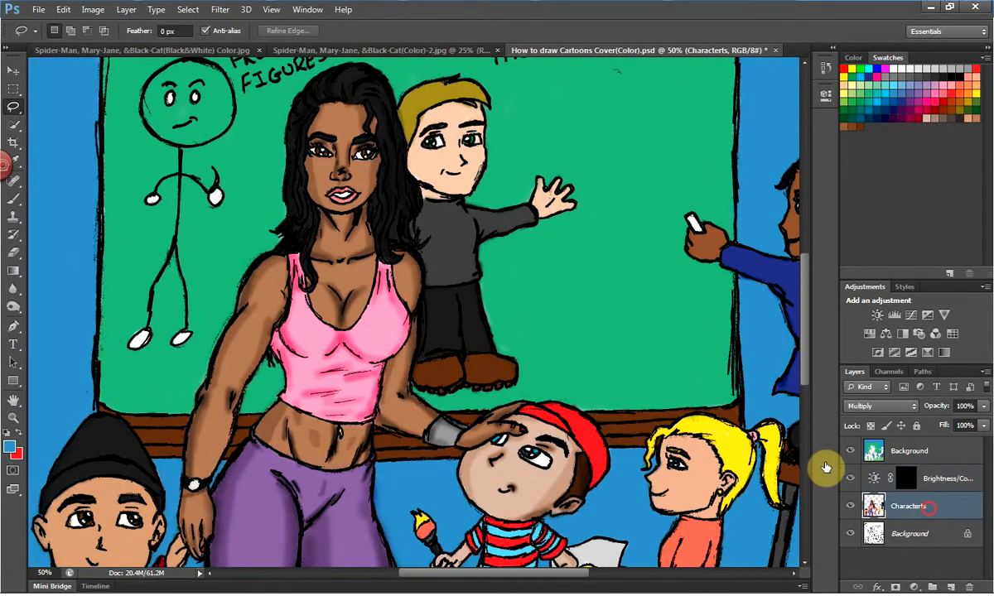
{"action": "left_click", "coordinate": [14, 307]}
{"action": "scroll", "coordinate": [473, 244], "scroll_direction": "down", "scroll_amount": 3}
{"action": "scroll", "coordinate": [479, 241], "scroll_direction": "down", "scroll_amount": 4}
{"action": "scroll", "coordinate": [439, 245], "scroll_direction": "up", "scroll_amount": 1}
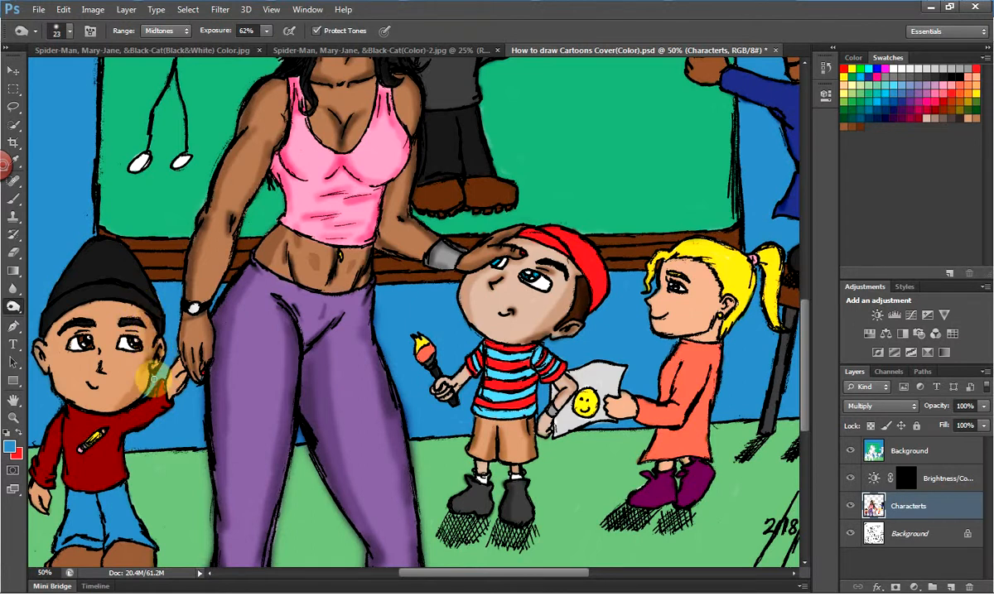
{"action": "scroll", "coordinate": [211, 331], "scroll_direction": "up", "scroll_amount": 3}
{"action": "scroll", "coordinate": [400, 332], "scroll_direction": "up", "scroll_amount": 3}
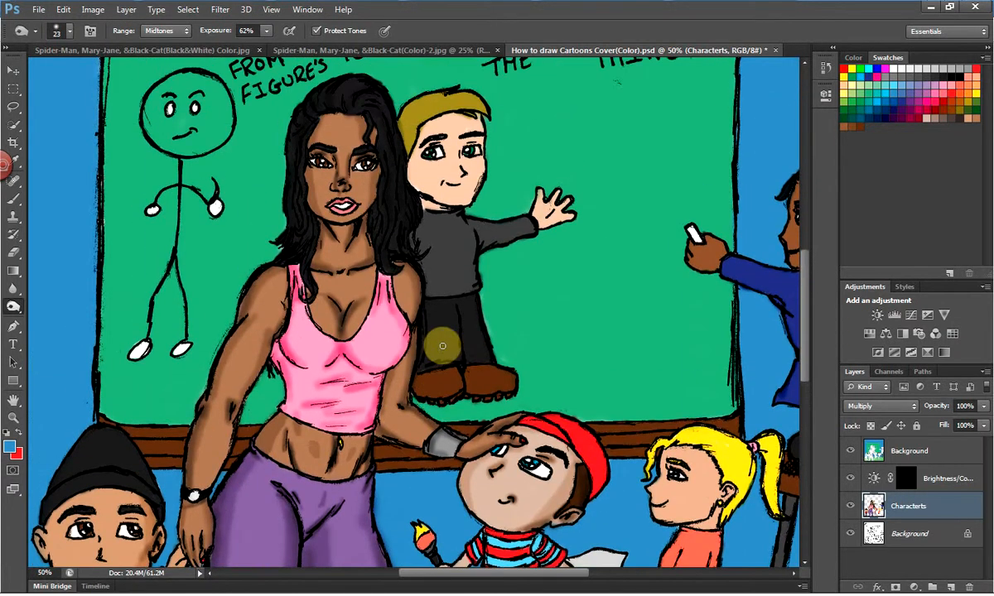
{"action": "scroll", "coordinate": [272, 365], "scroll_direction": "up", "scroll_amount": 2}
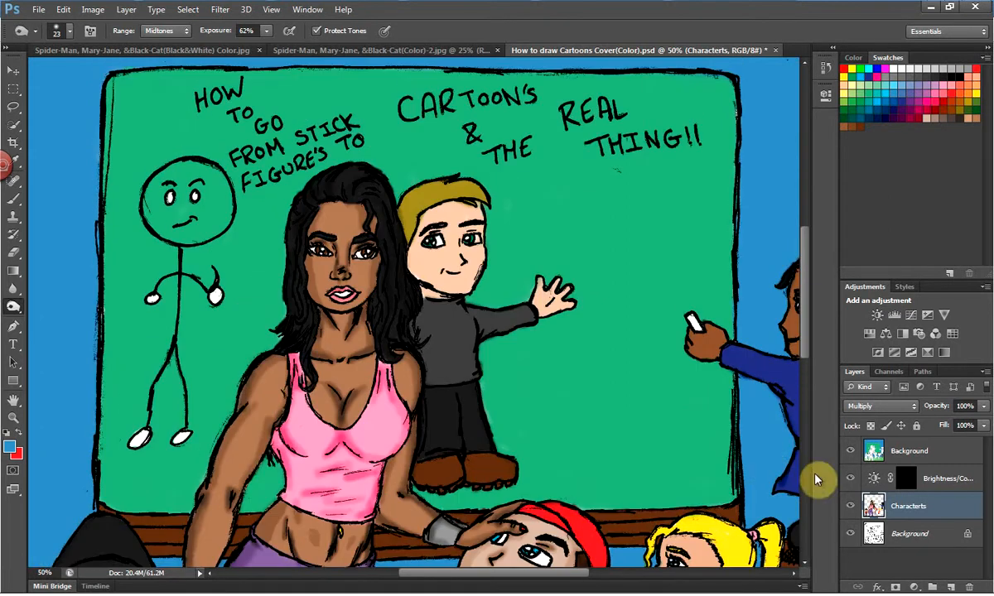
Render a 50-300mm Zoom lens flare at 100% brightness on the colour Background layer, at the chalkboard's upper-left corner.
{"action": "left_click", "coordinate": [911, 451]}
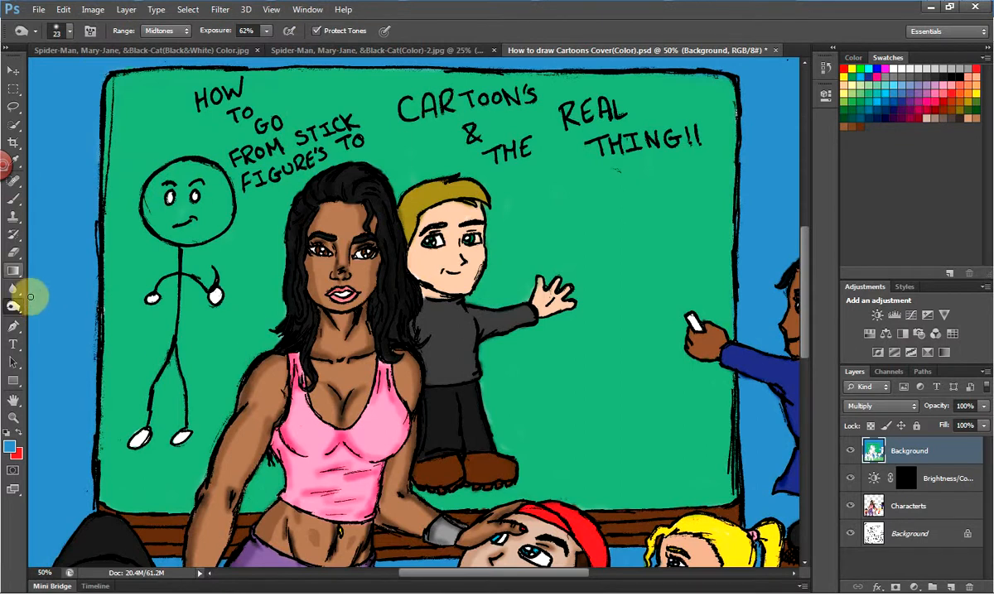
{"action": "left_click", "coordinate": [156, 10]}
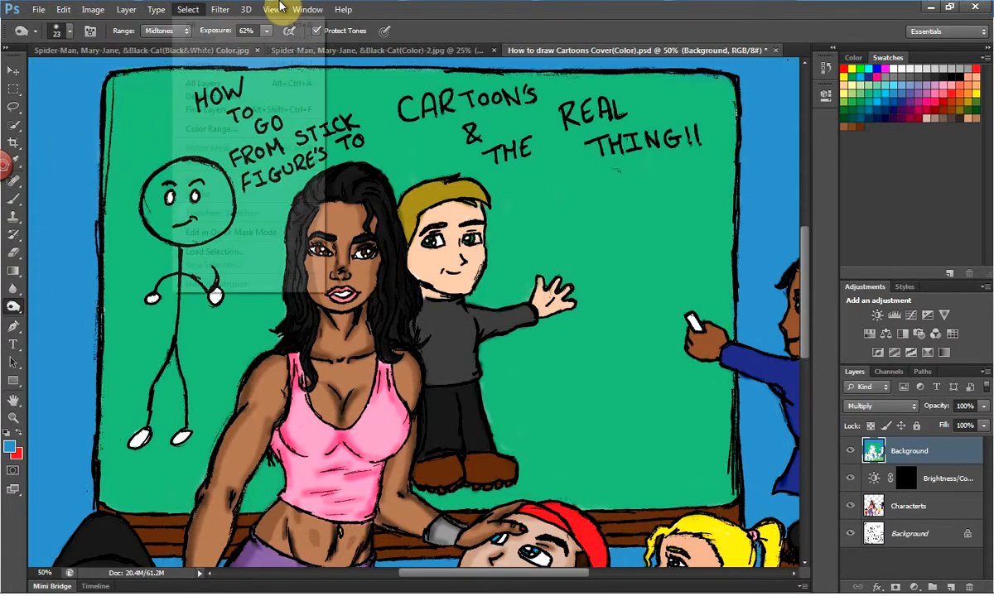
{"action": "mouse_move", "coordinate": [213, 11]}
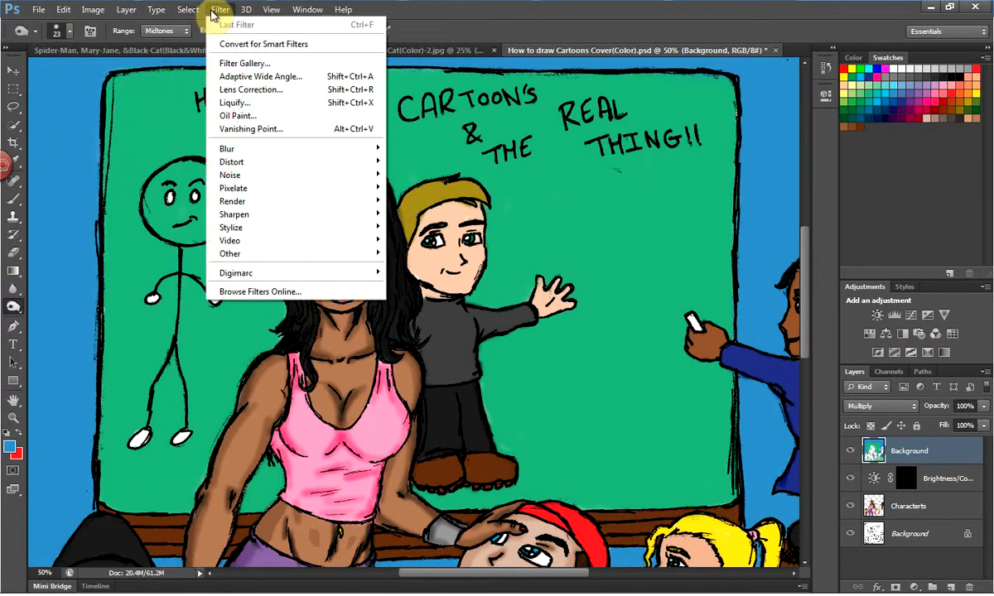
{"action": "mouse_move", "coordinate": [299, 203]}
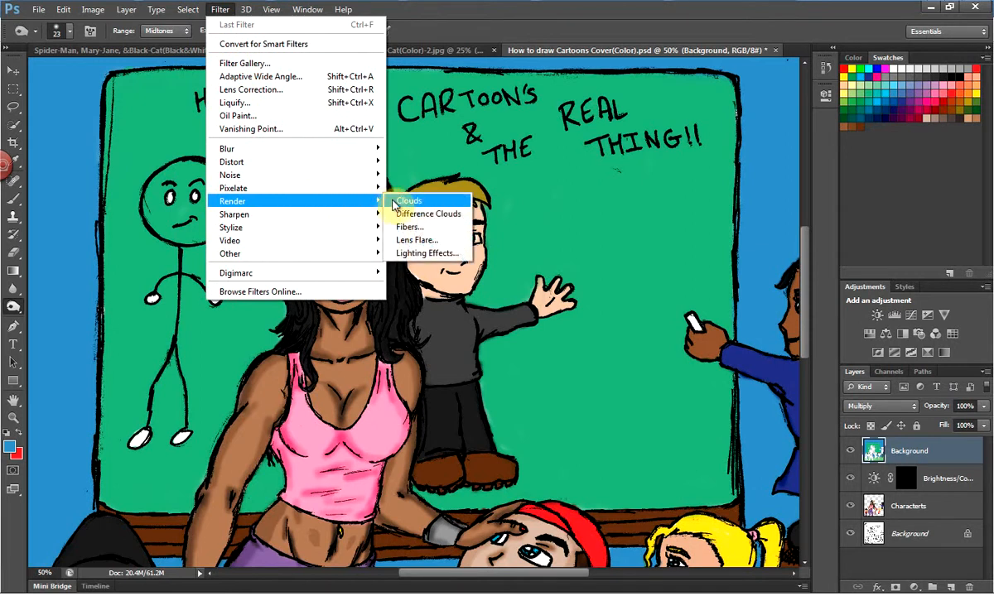
{"action": "left_click", "coordinate": [425, 241]}
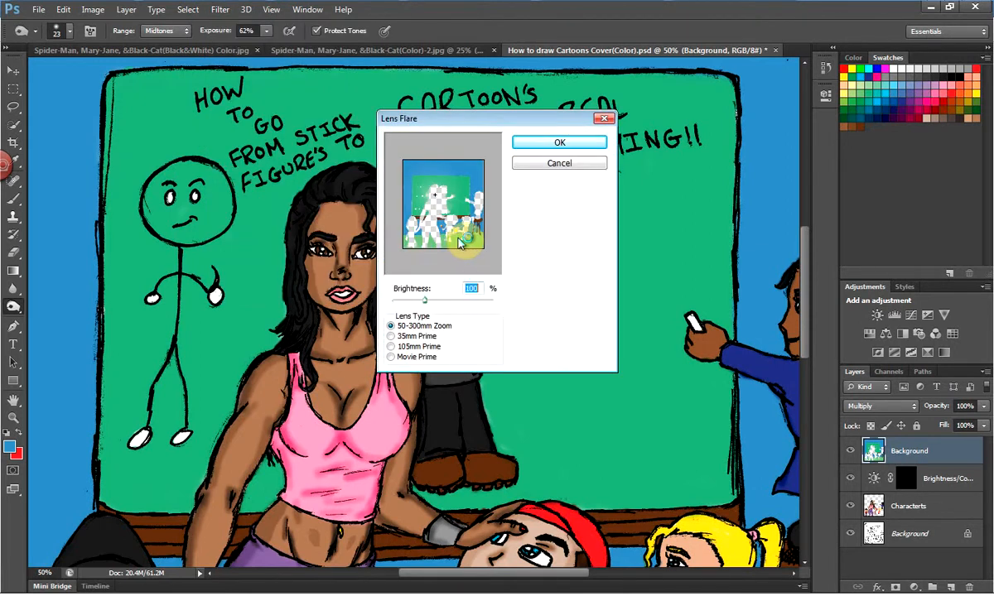
{"action": "left_click_drag", "start_coordinate": [431, 197], "coordinate": [416, 177]}
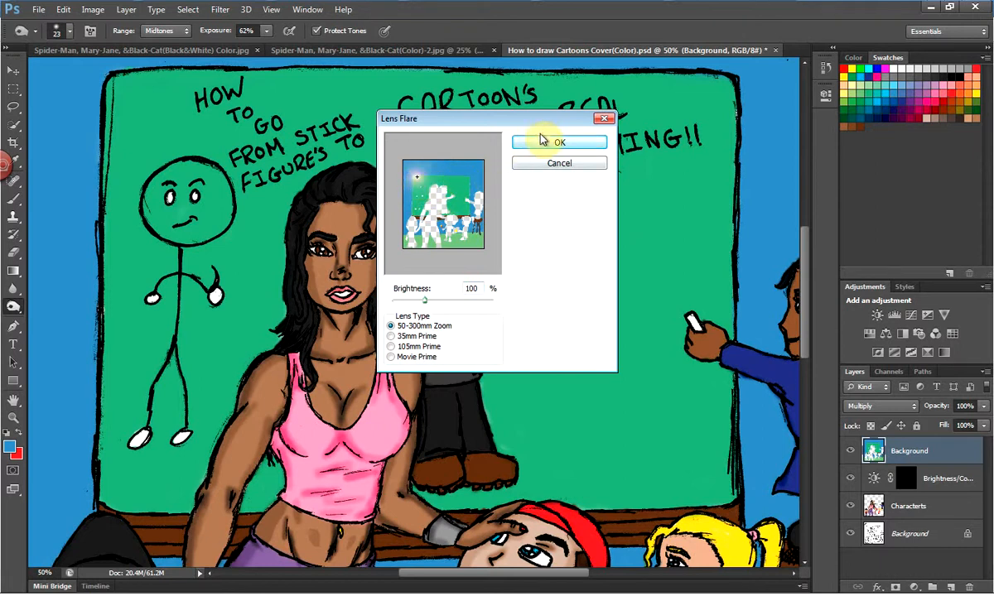
{"action": "left_click", "coordinate": [546, 143]}
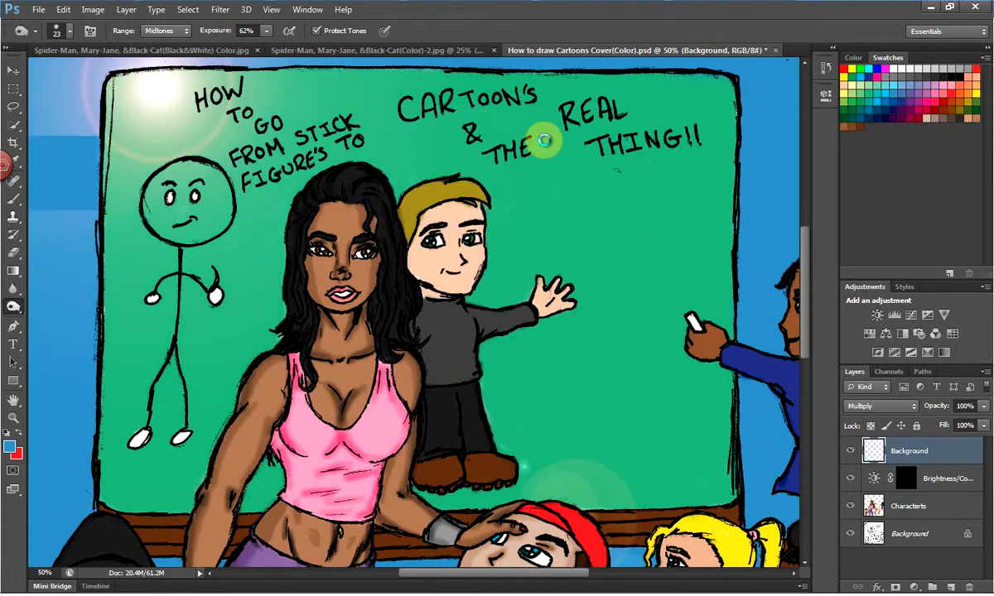
{"action": "scroll", "coordinate": [506, 160], "scroll_direction": "down", "scroll_amount": 2}
{"action": "scroll", "coordinate": [506, 160], "scroll_direction": "down", "scroll_amount": 4}
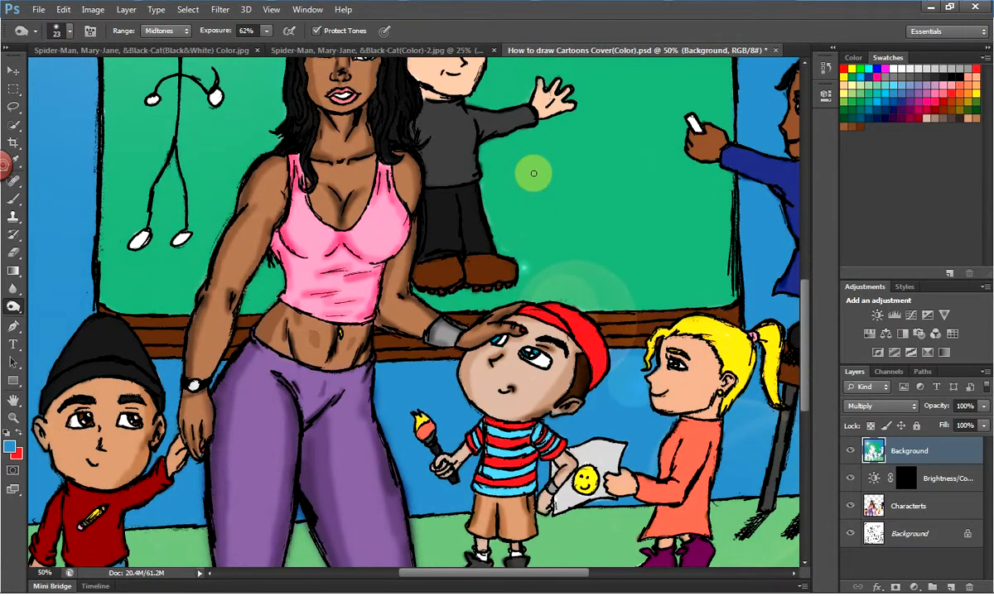
{"action": "scroll", "coordinate": [535, 199], "scroll_direction": "up", "scroll_amount": 8}
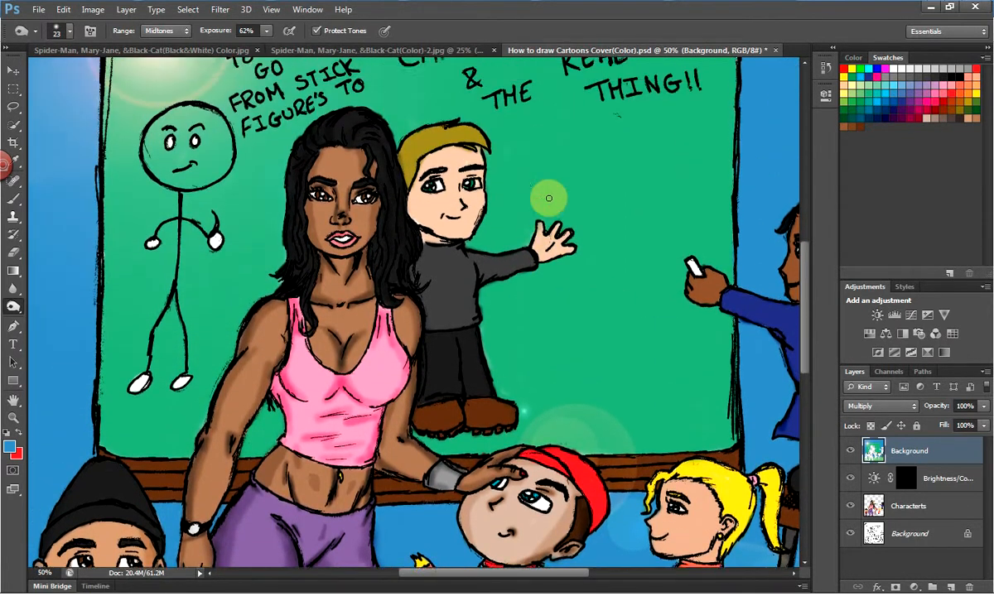
{"action": "scroll", "coordinate": [548, 198], "scroll_direction": "up", "scroll_amount": 1}
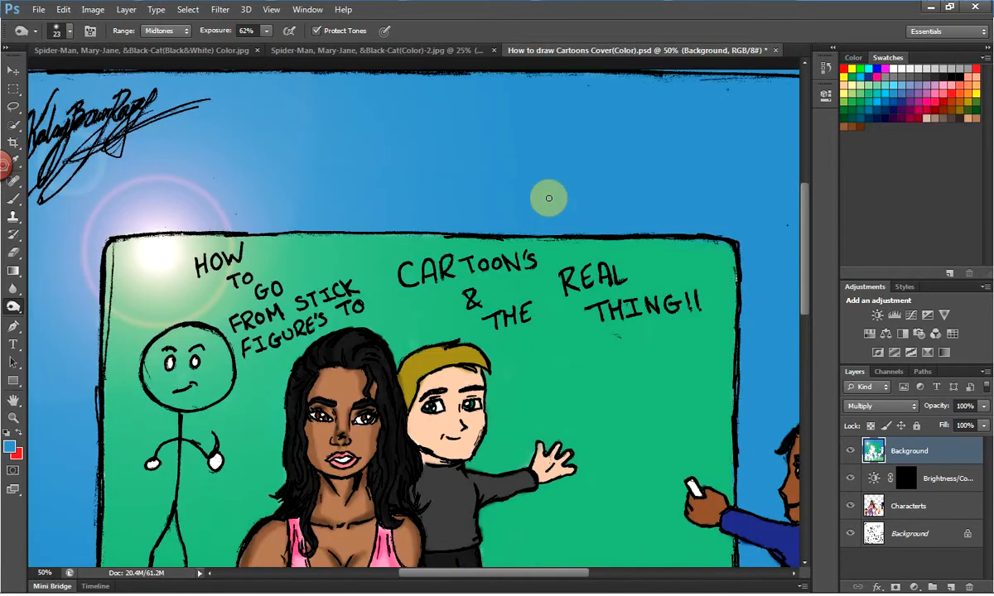
{"action": "scroll", "coordinate": [546, 198], "scroll_direction": "down", "scroll_amount": 1}
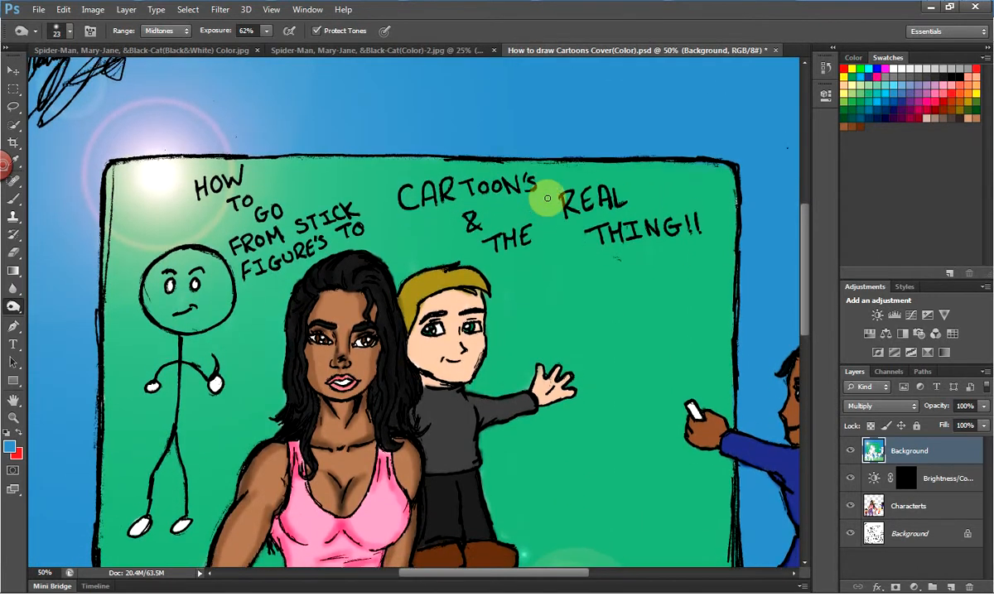